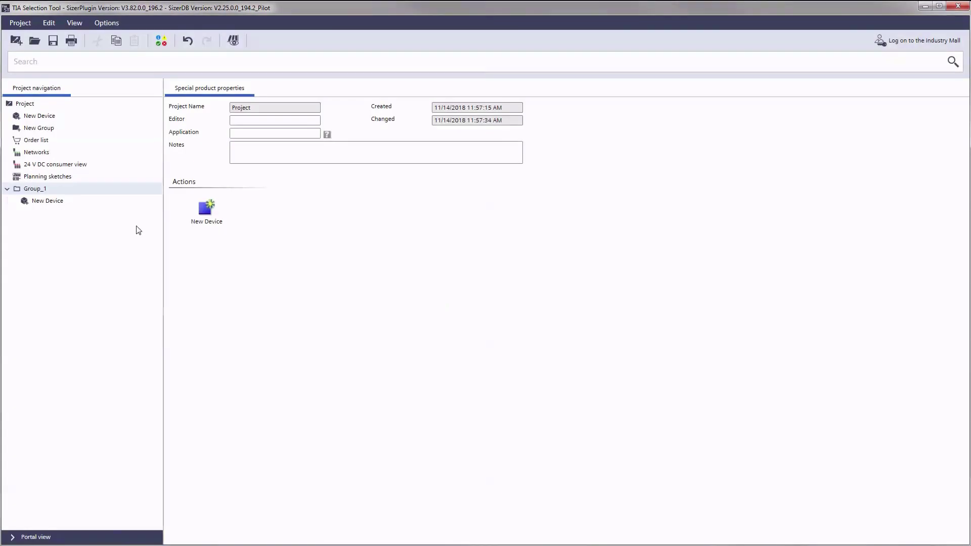
Step: Add a drive-technology device for a drive system with '> 60 V power supply'
click(74, 206)
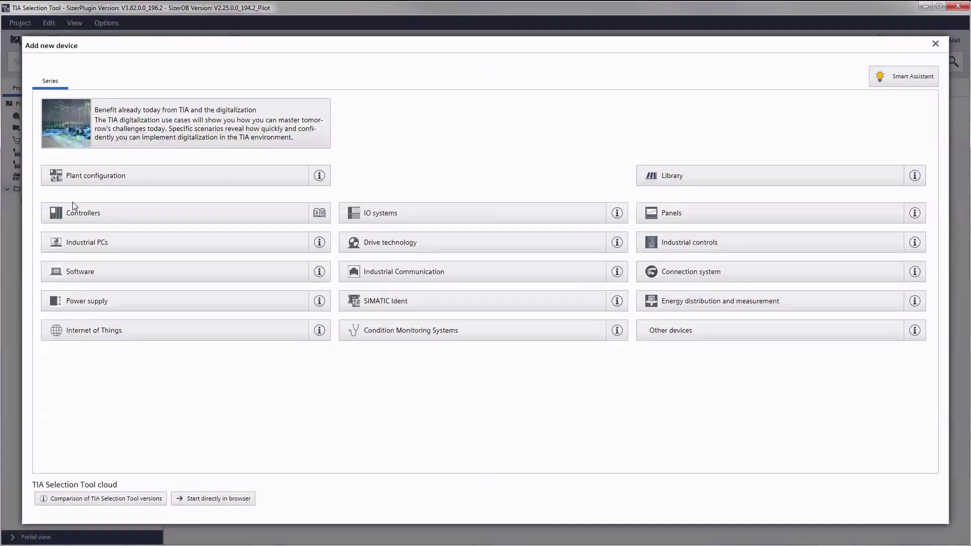
click(452, 250)
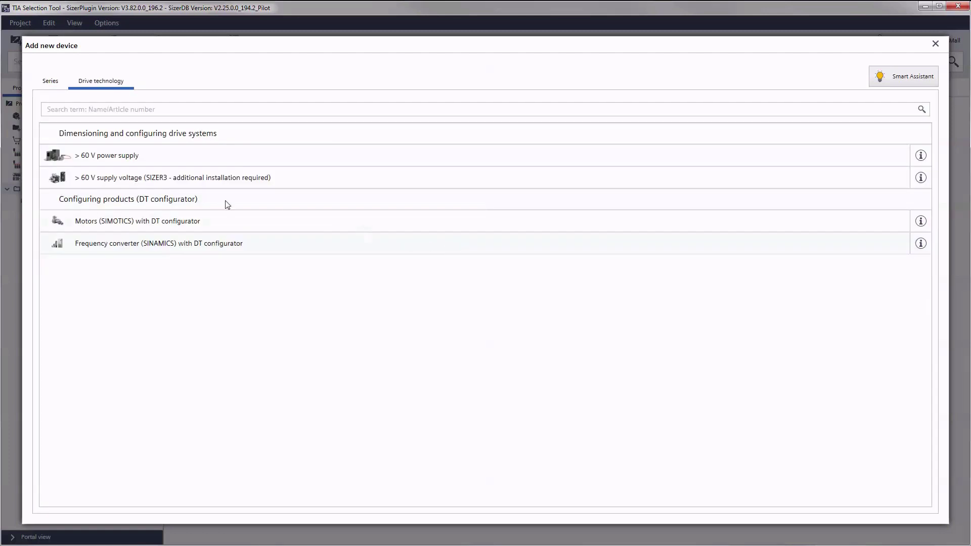
click(123, 162)
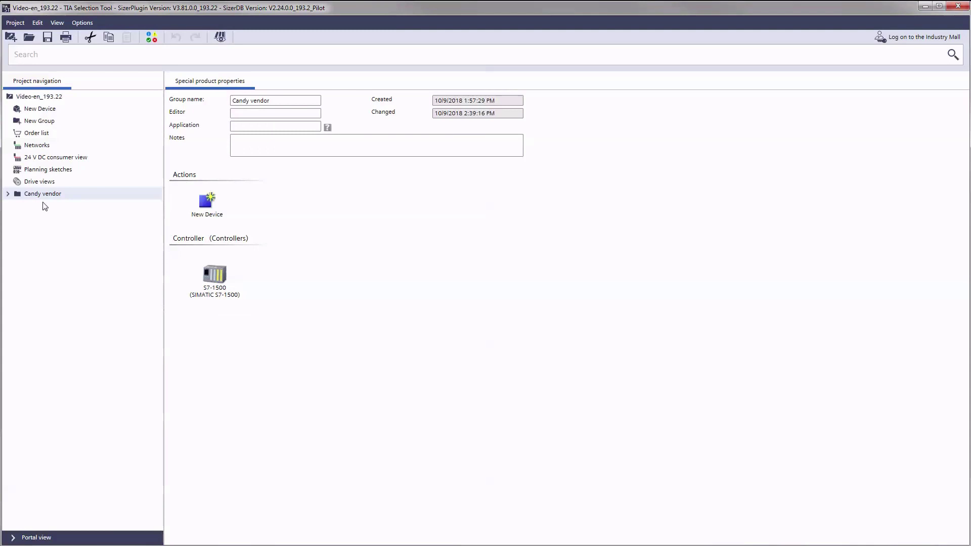
Step: Open Candy vendor's Drive views, review the three axes, and open the Belt drive's settings
click(9, 194)
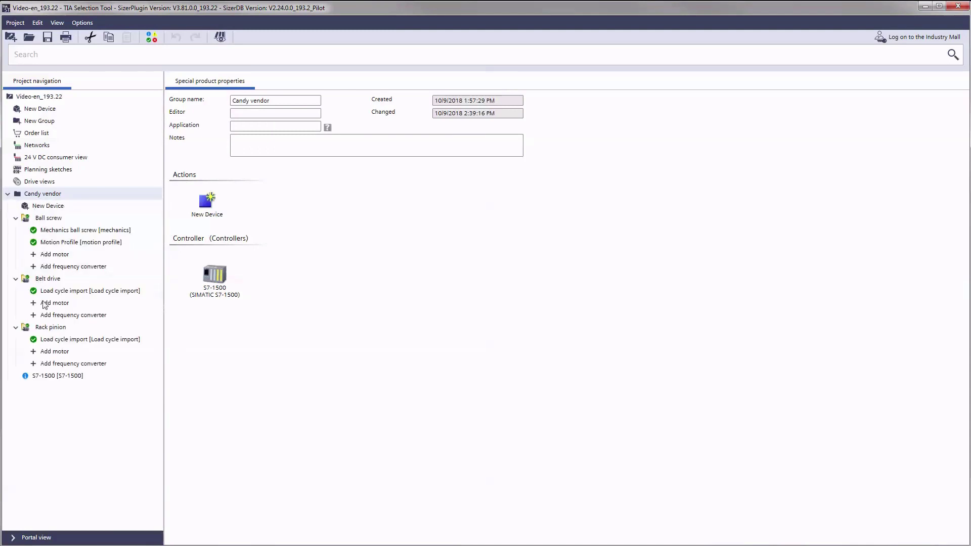
click(48, 183)
click(216, 139)
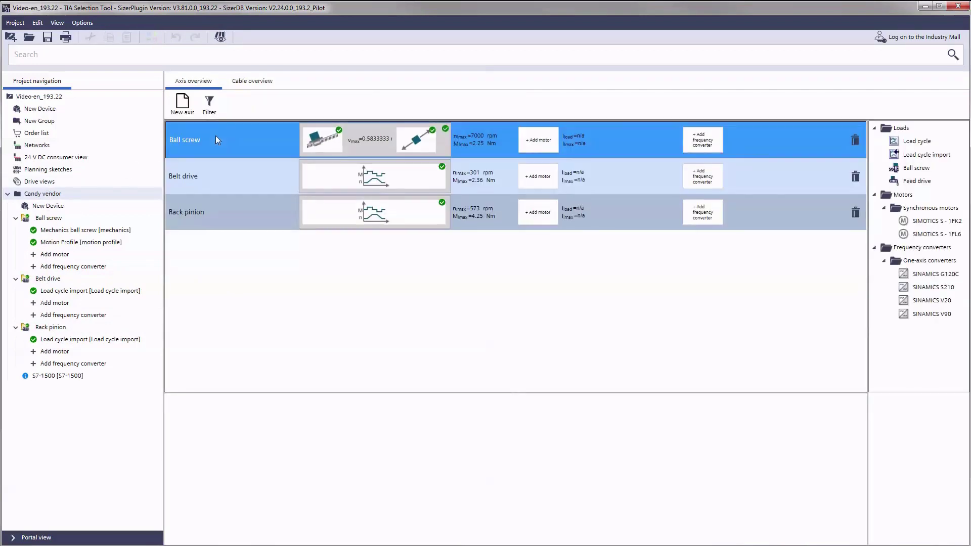
click(225, 175)
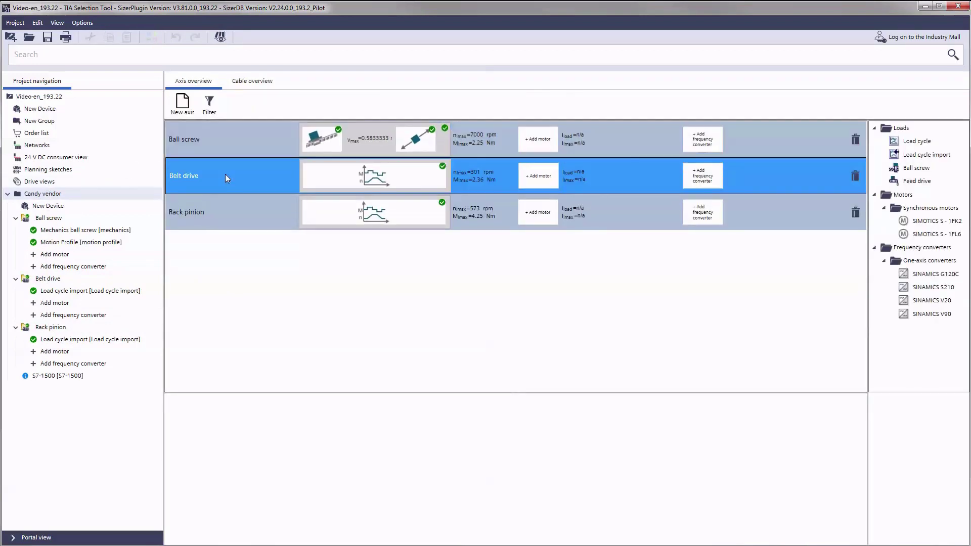
click(232, 219)
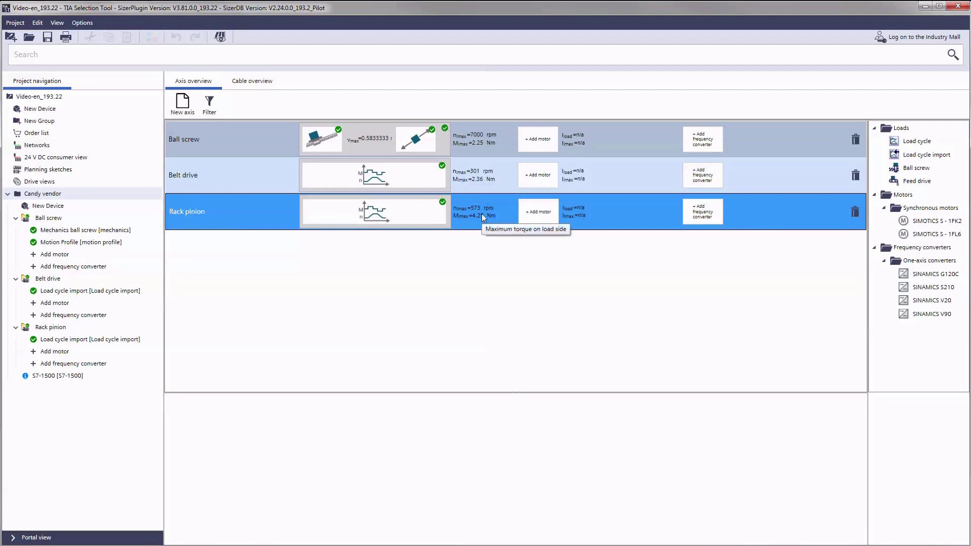
click(481, 174)
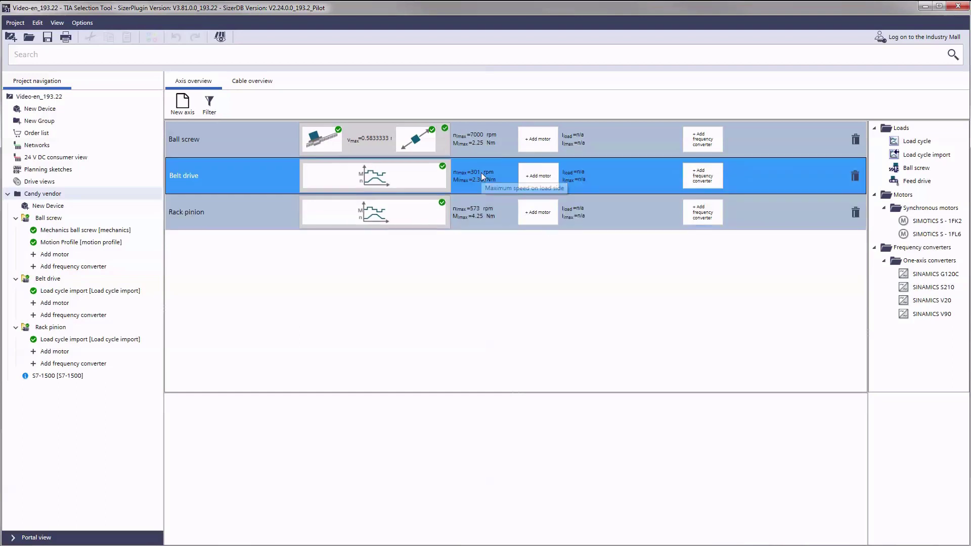
click(408, 181)
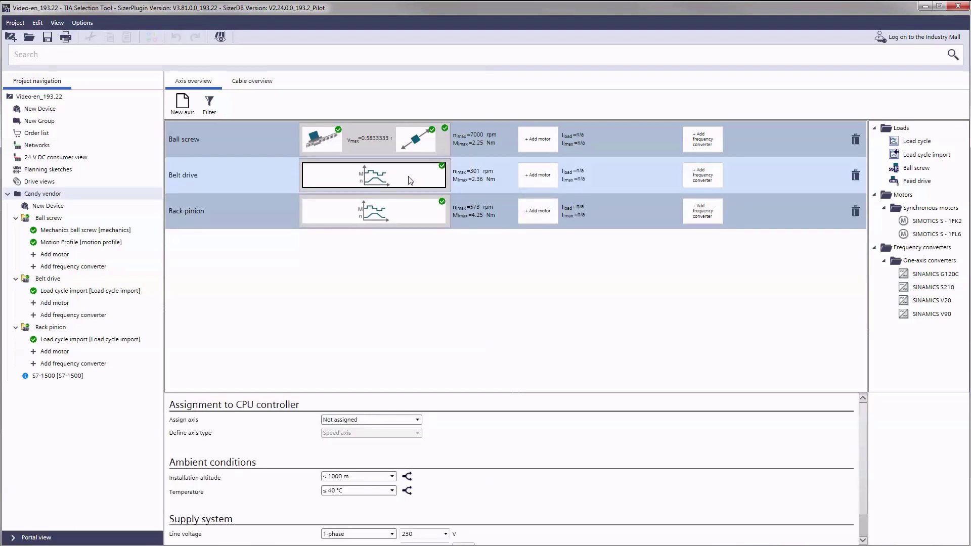
double_click(408, 179)
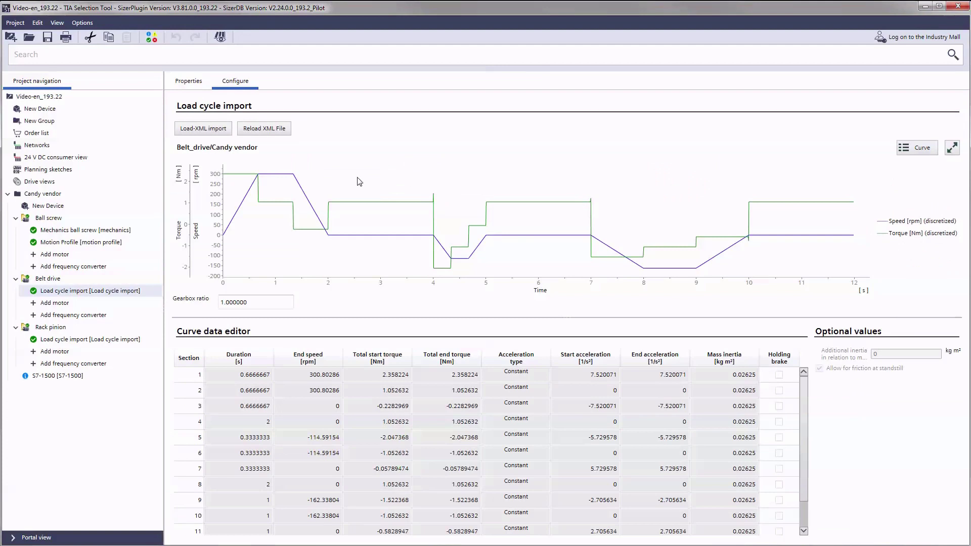
double_click(50, 182)
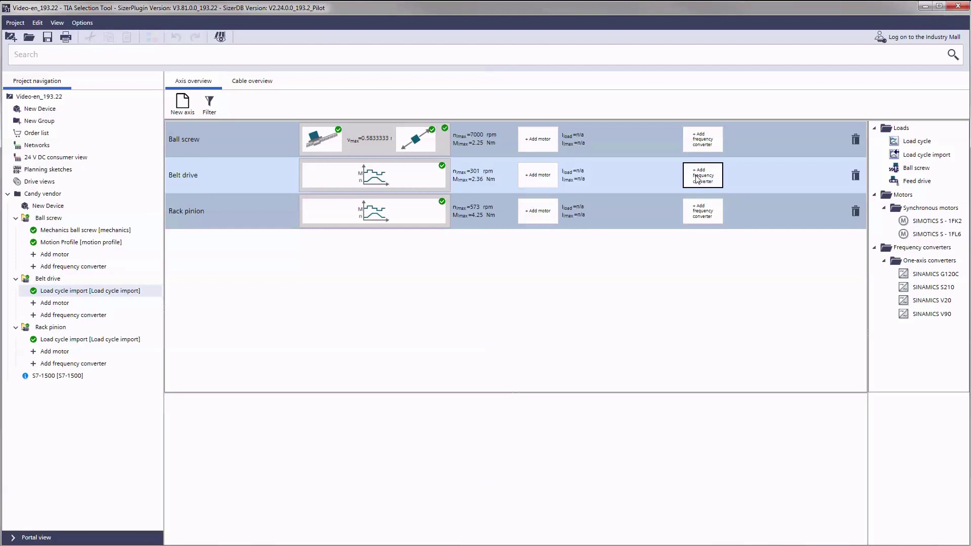
Step: Compare the 1FK2103, 1FL6034 and 1FK2104 motors, then assign the 1FK2103 to Belt drive
click(545, 181)
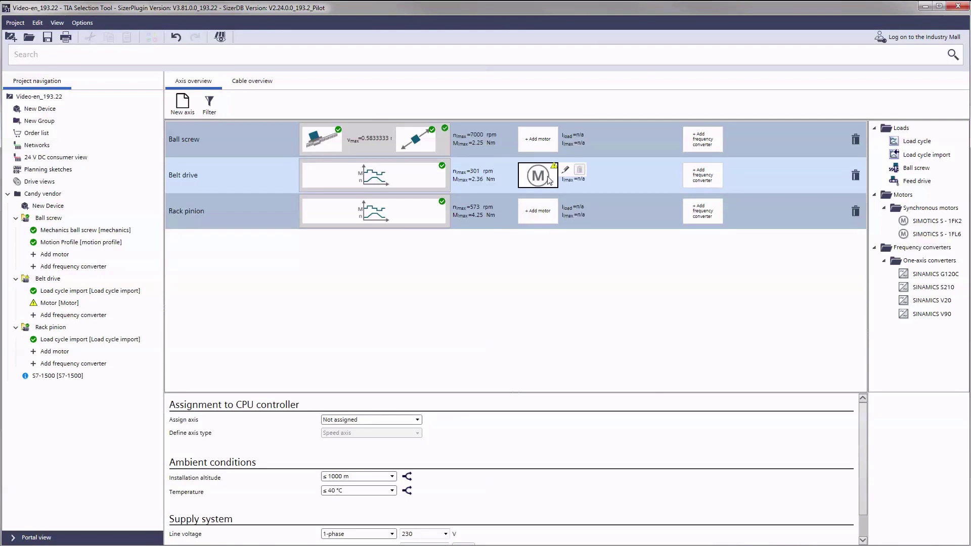
click(567, 170)
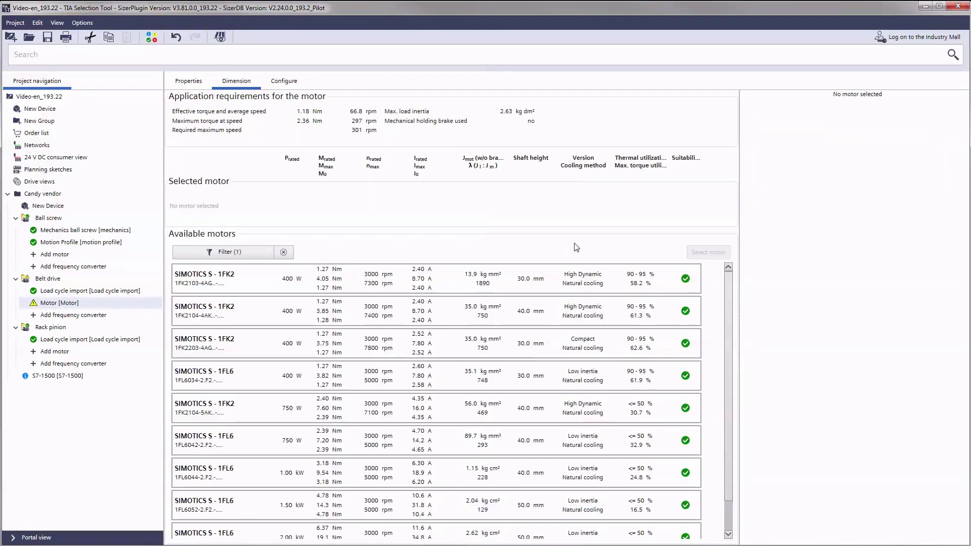
click(574, 279)
click(566, 339)
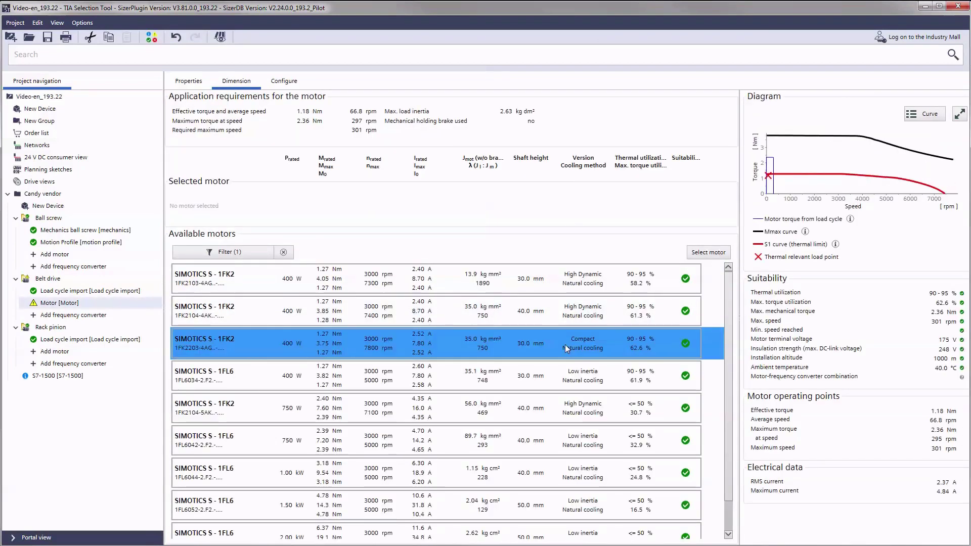
click(565, 380)
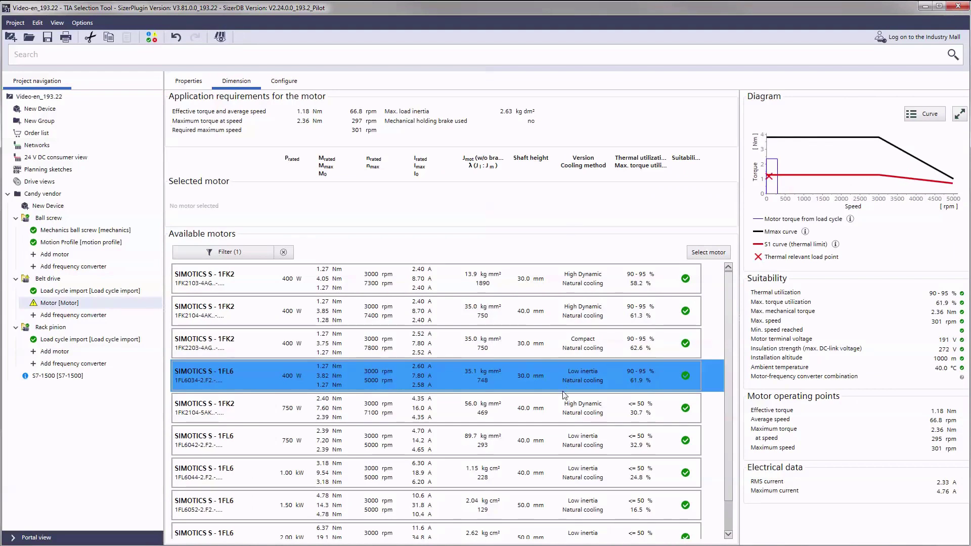
click(563, 409)
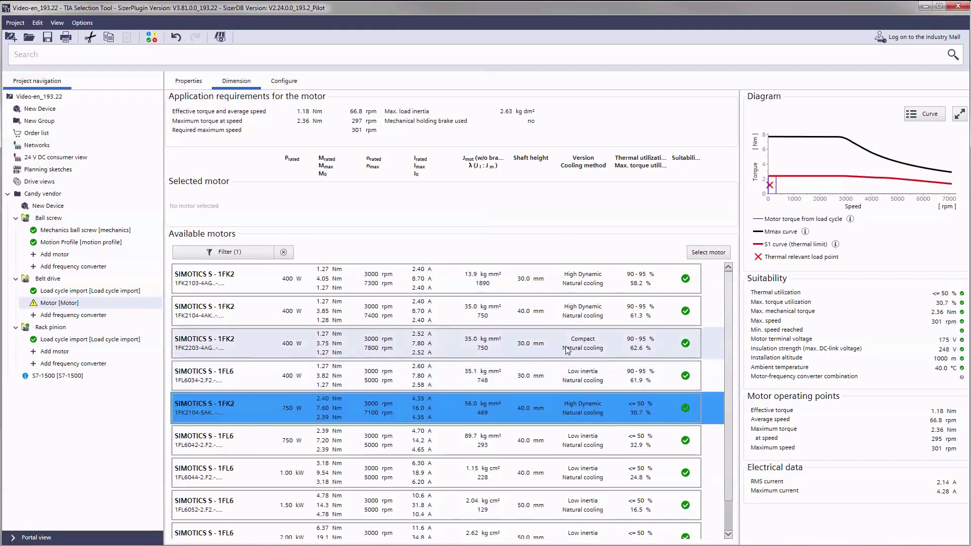
click(572, 289)
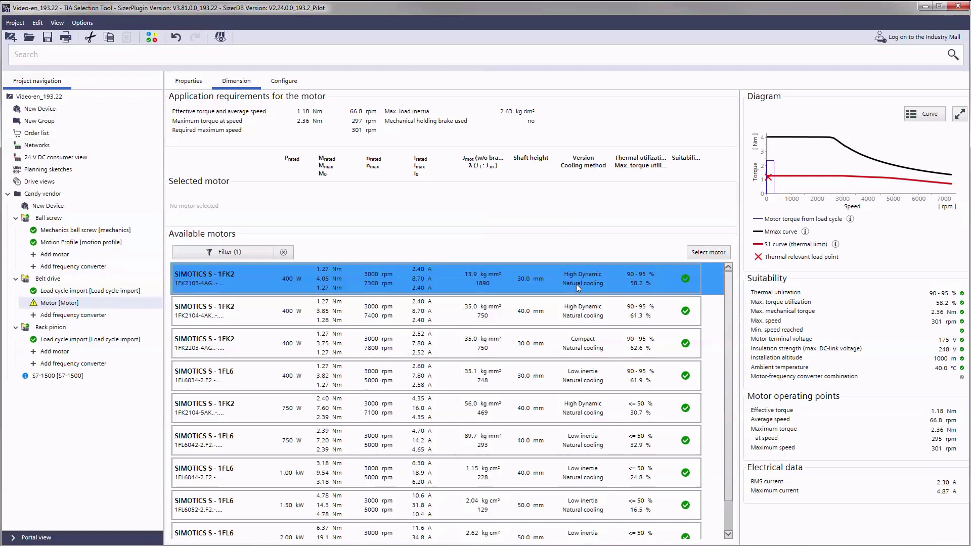
click(690, 254)
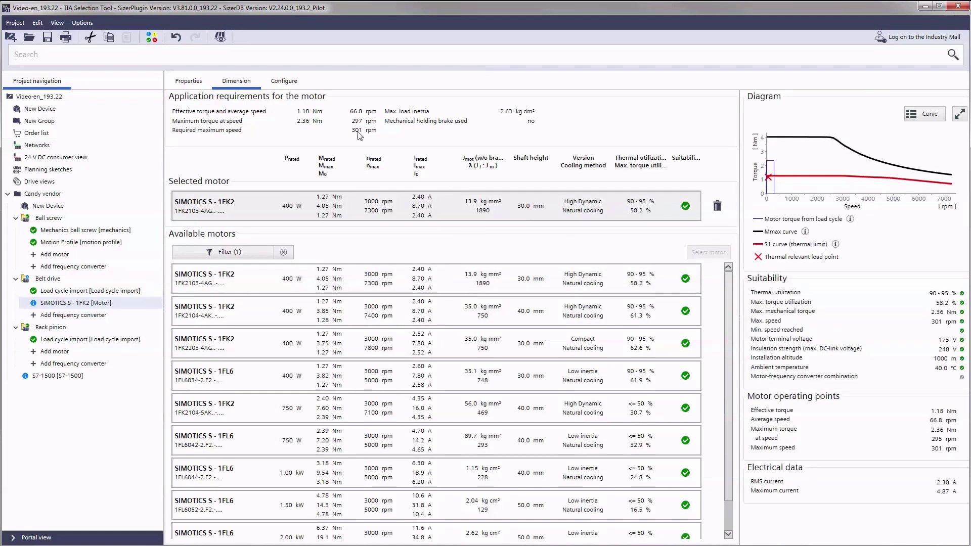
Step: Keep the 1FK2 motor's singleturn encoder and plain shaft defaults, then return to Drive views
click(291, 89)
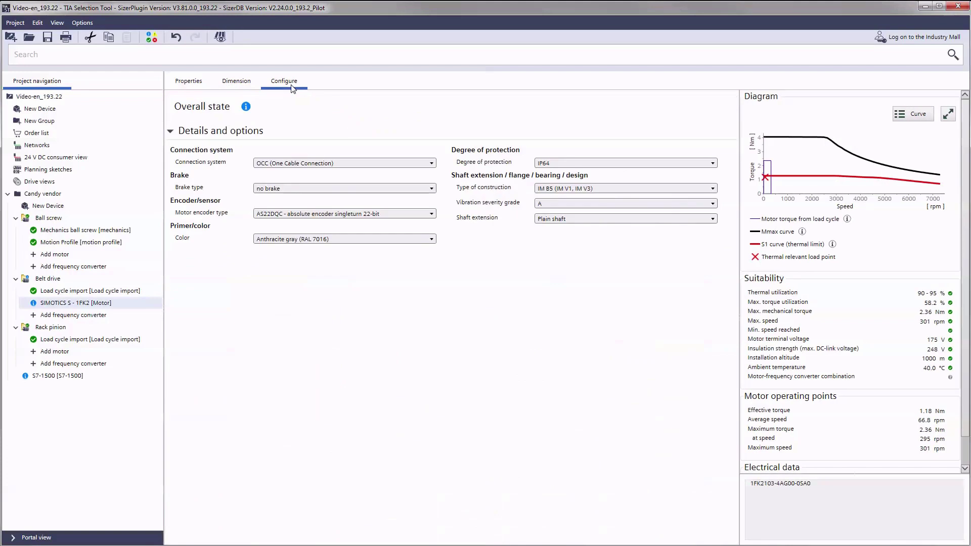
click(430, 215)
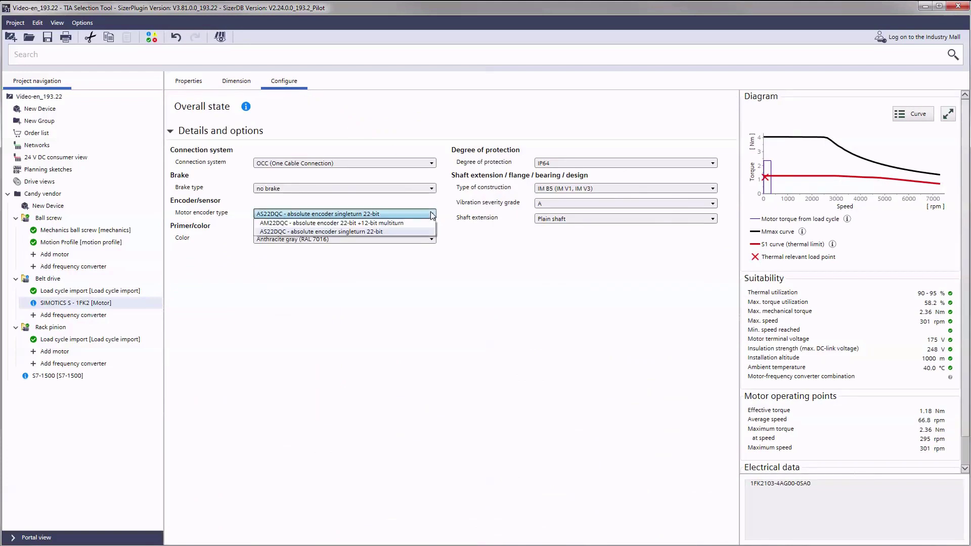
click(431, 214)
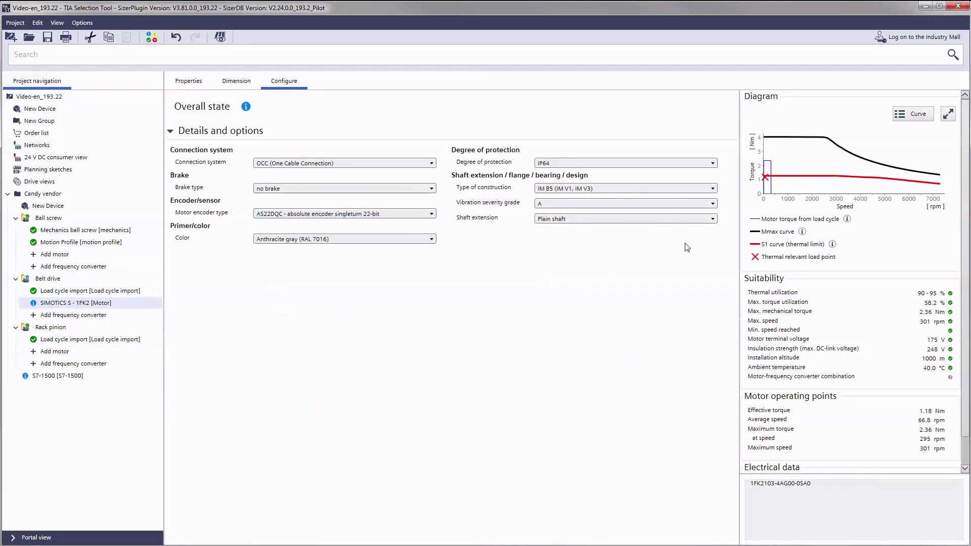
click(712, 220)
click(713, 221)
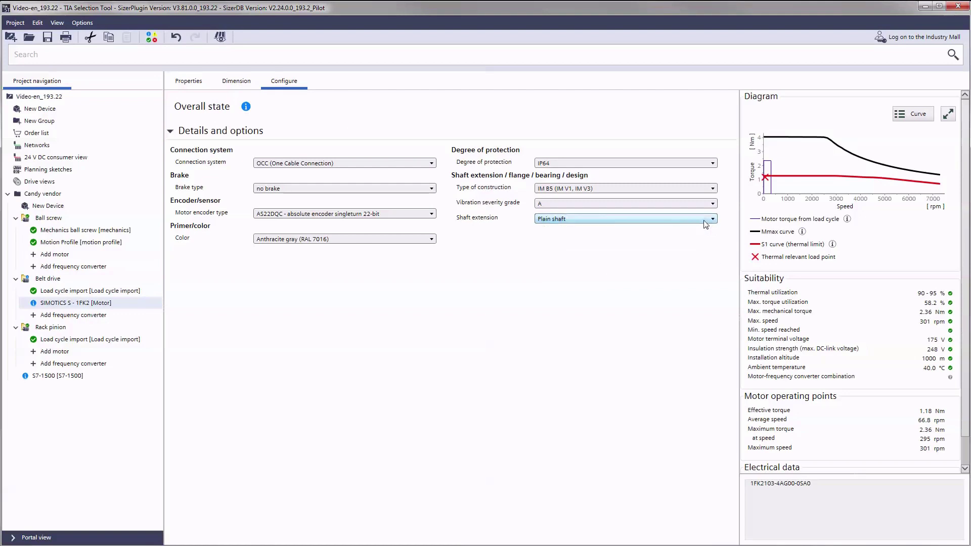
click(52, 185)
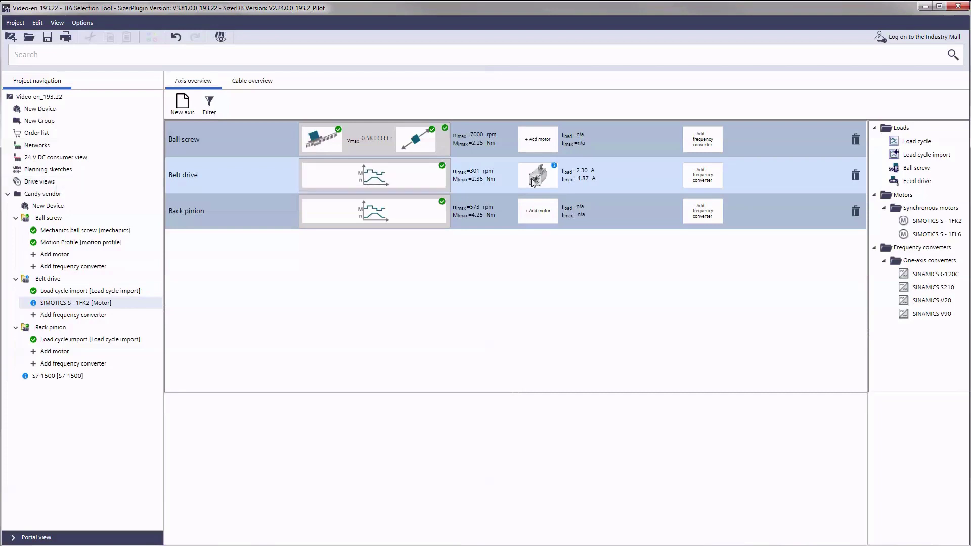
Step: Compare the 400 W and 750 W S210 converters and assign the 400 W one to Belt drive
click(706, 180)
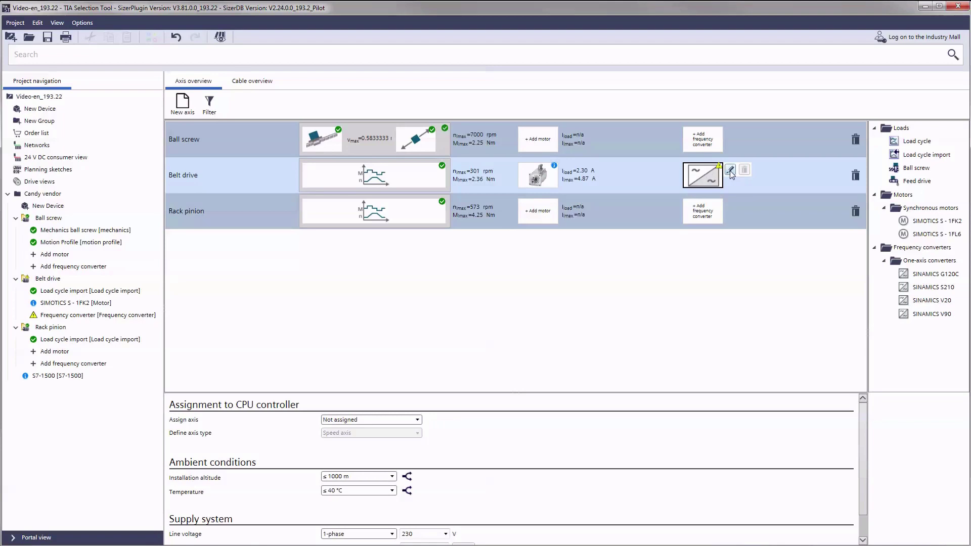
click(729, 172)
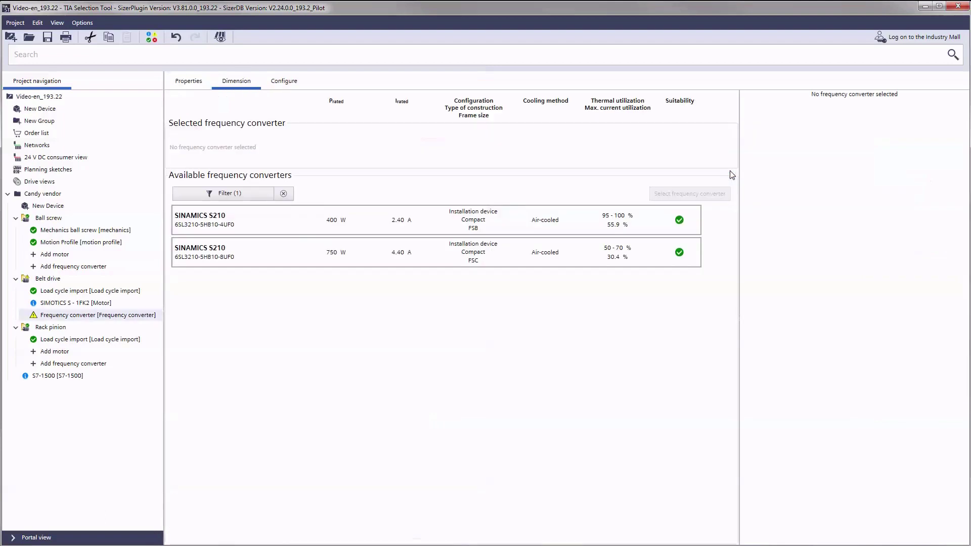
click(639, 231)
click(633, 252)
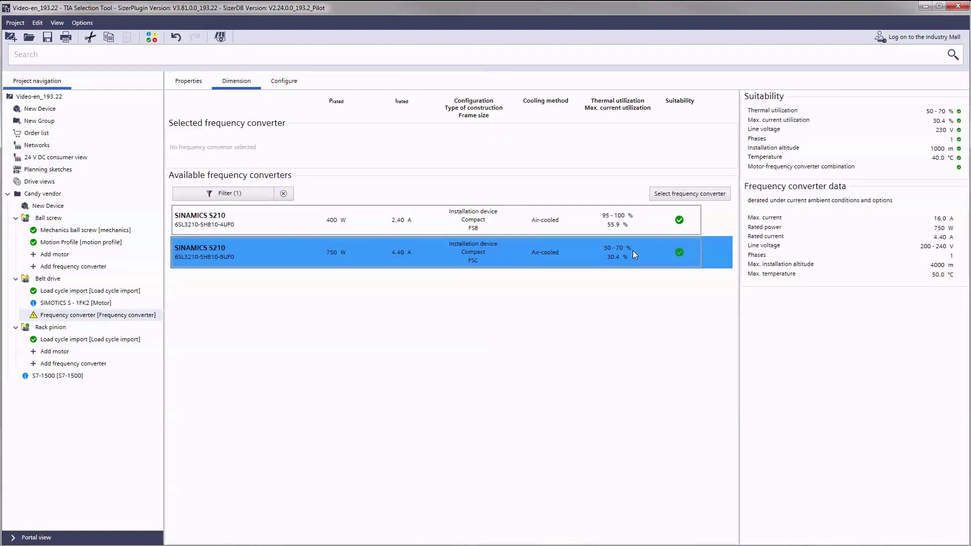
click(631, 221)
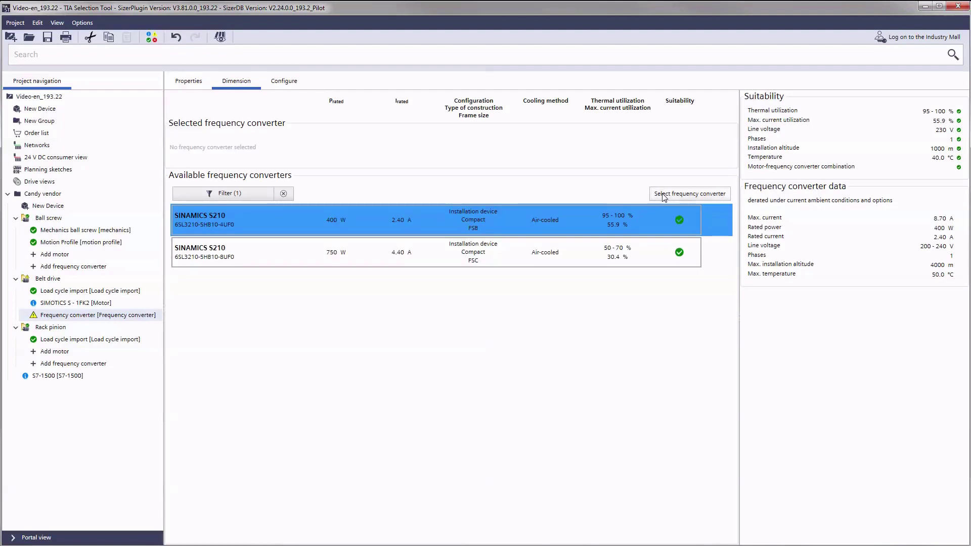
click(663, 197)
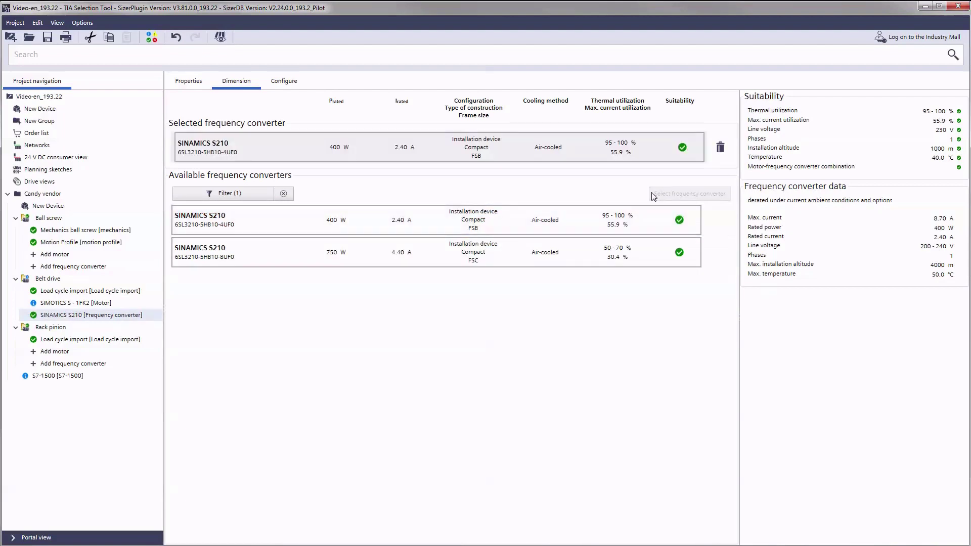
click(55, 193)
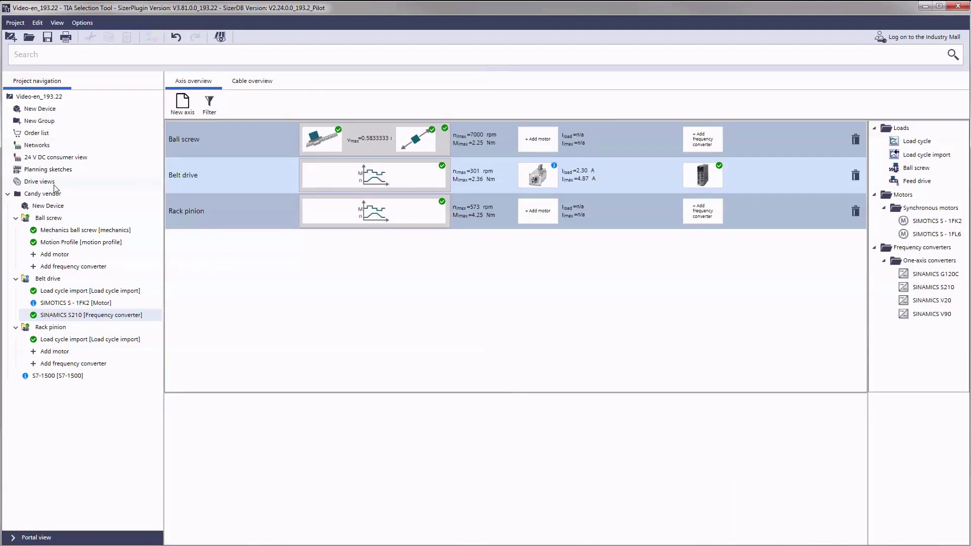
Step: Assign the Rack pinion axis to the S7-1500 controller
click(220, 176)
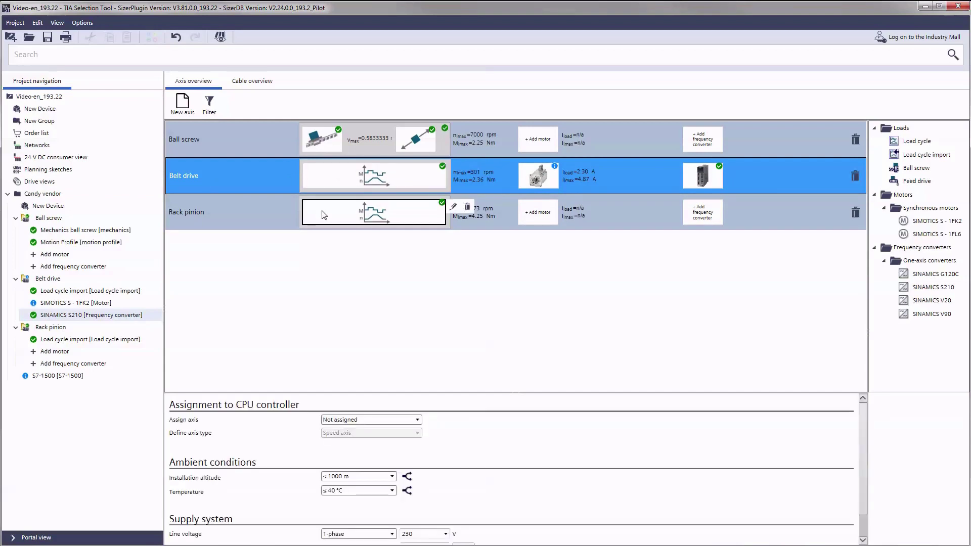
click(279, 218)
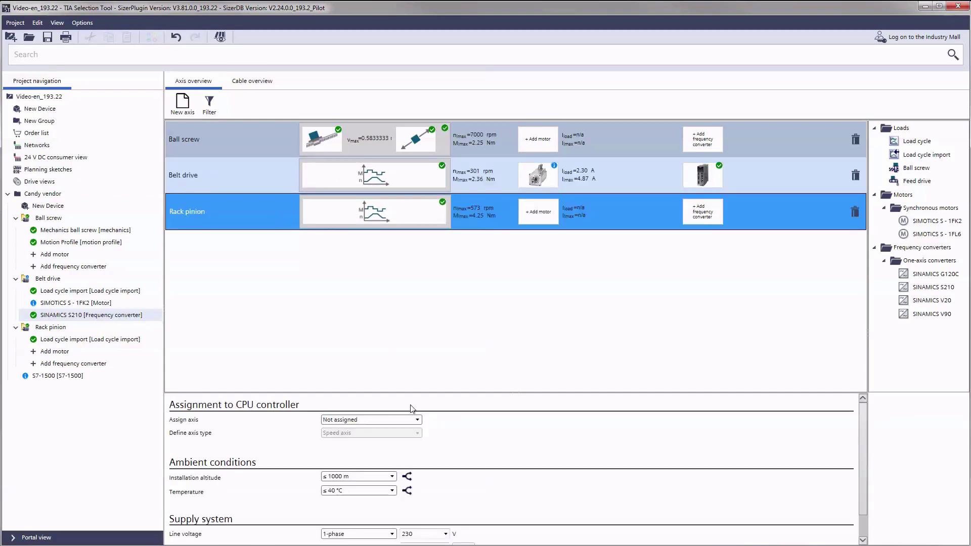
click(417, 421)
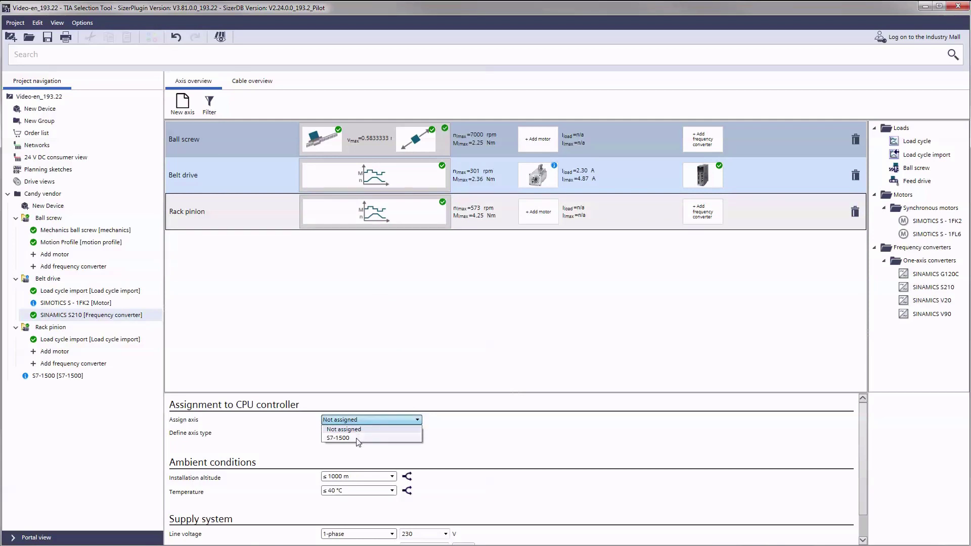
click(358, 439)
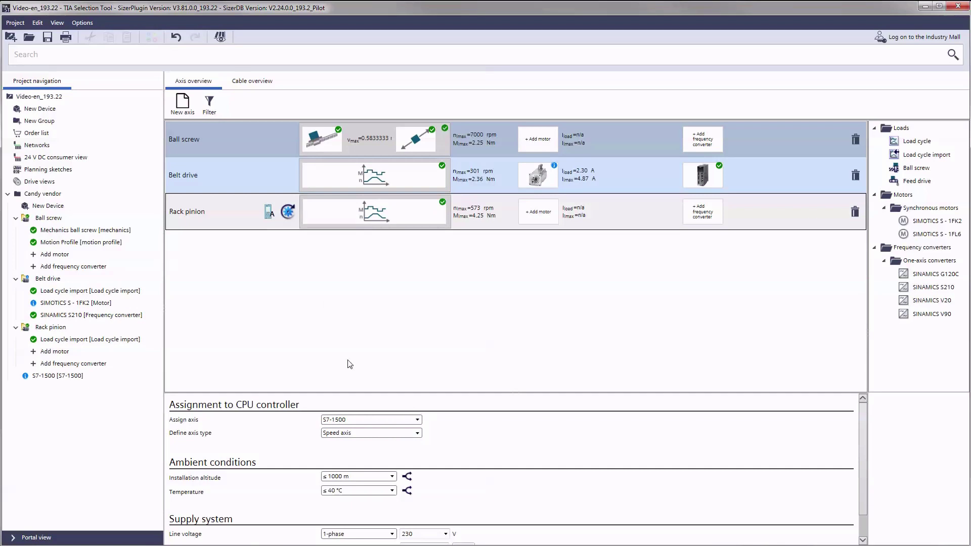
Step: Try the positioning and synchronous axis types, then set Rack pinion back to speed axis
click(416, 434)
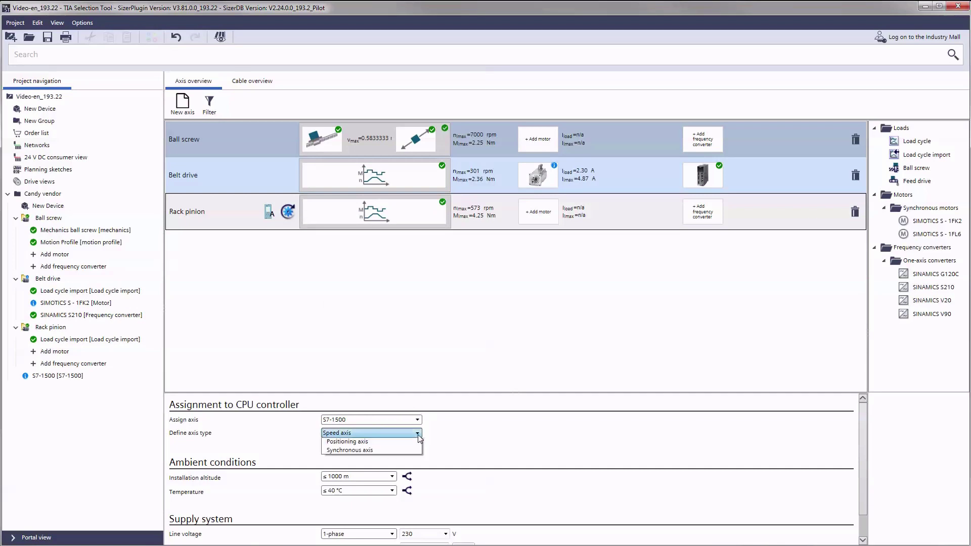
click(405, 452)
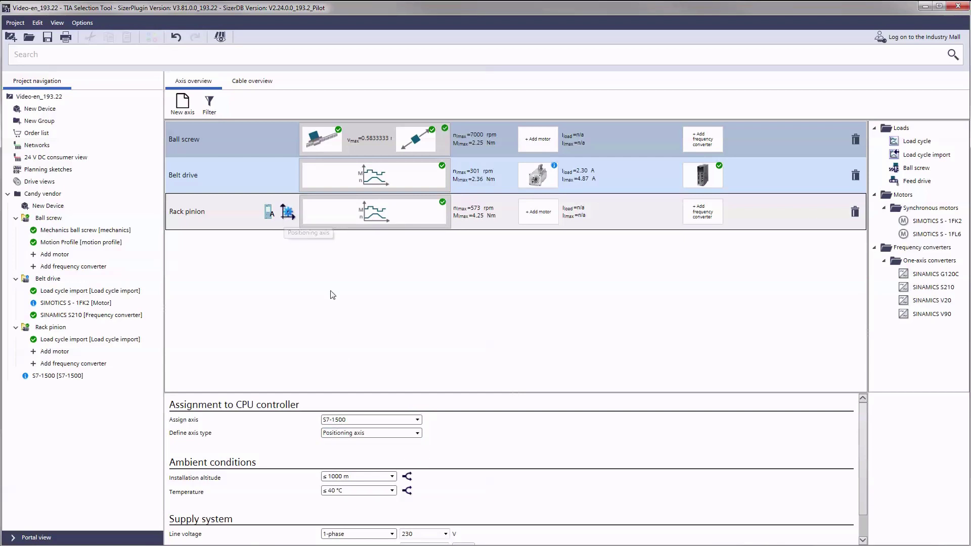
click(417, 434)
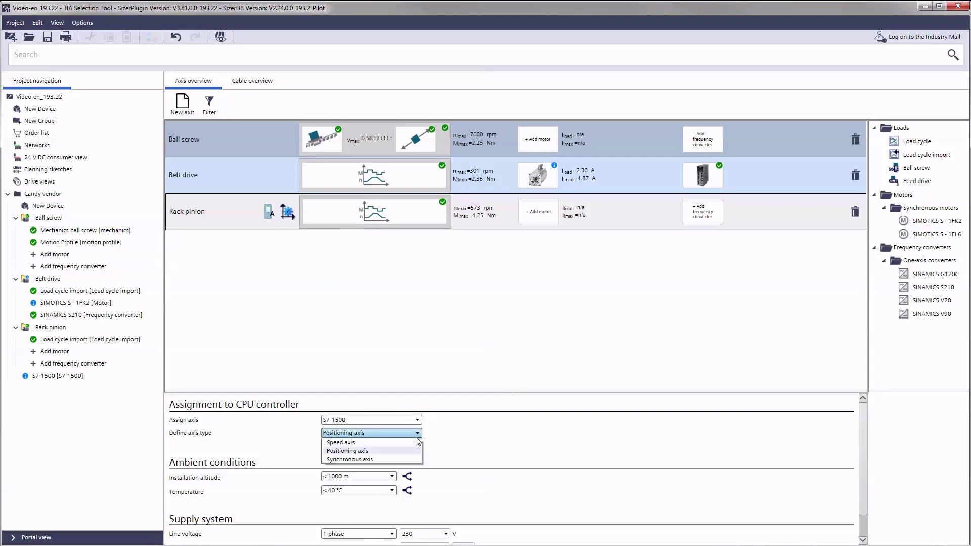
click(394, 456)
key(Down)
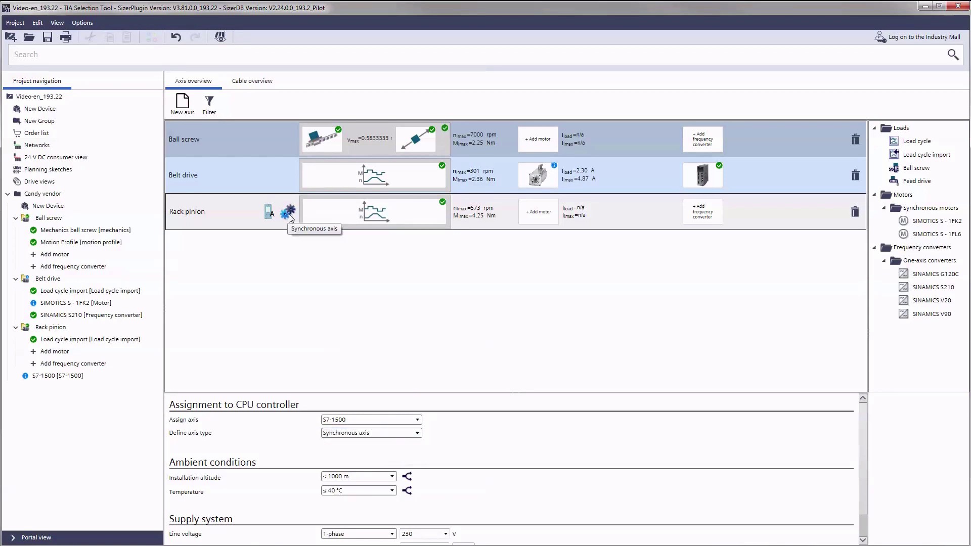
click(418, 434)
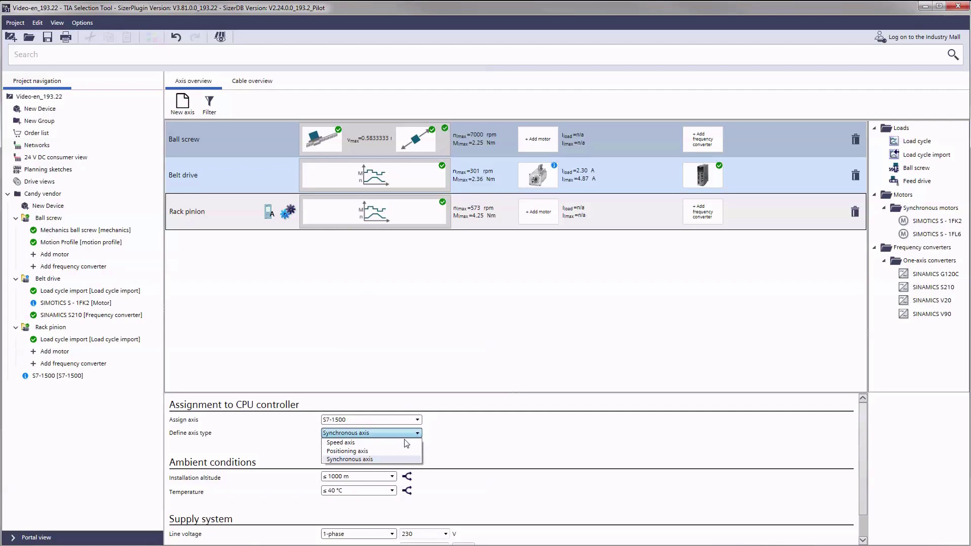
click(372, 449)
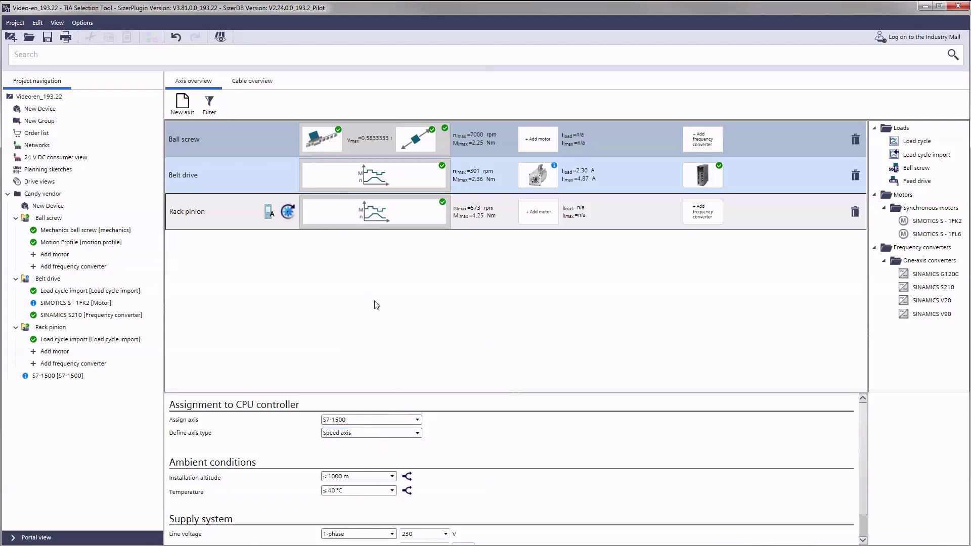
click(290, 181)
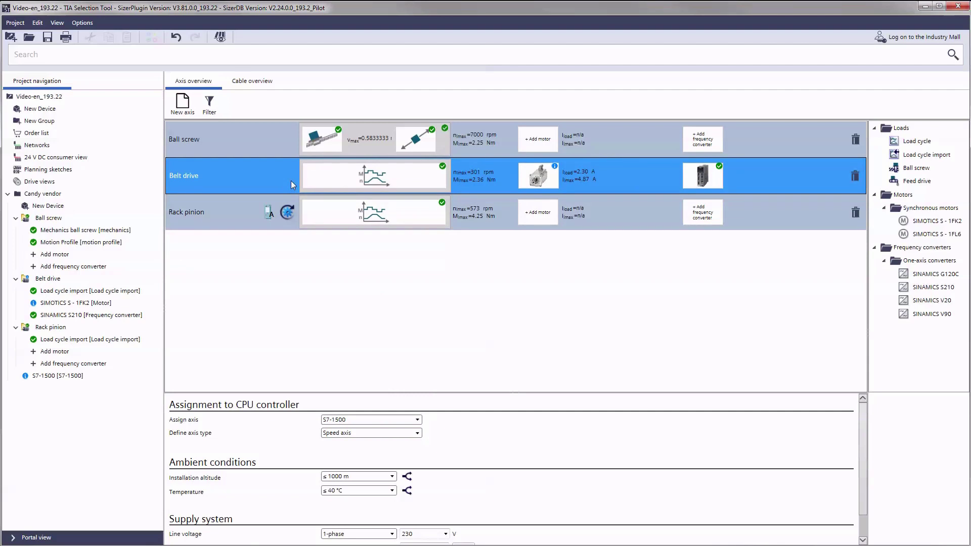
mouse_move(375, 176)
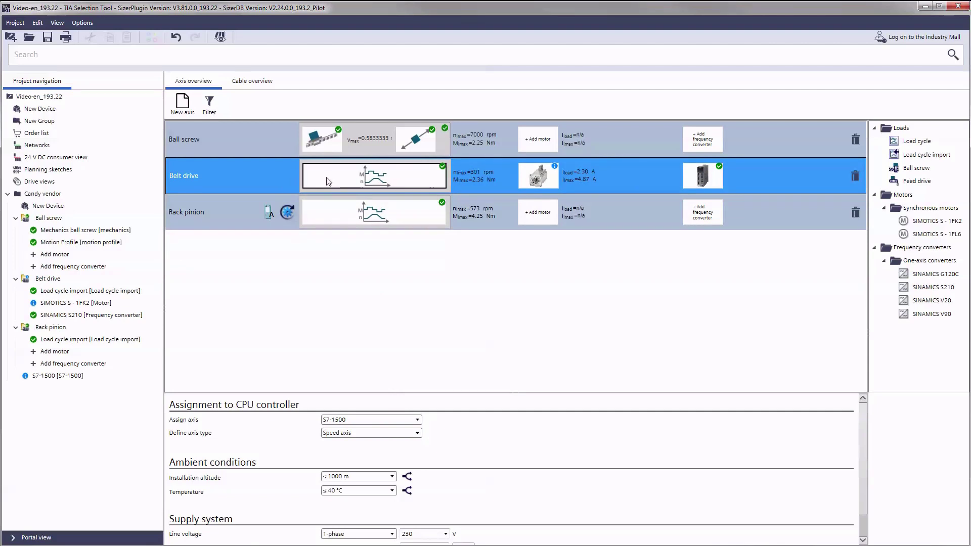
Step: Give the Belt drive a 5 m trailable OCC MOTION-CONNECT 800 combined cable (6FX8002-8QN04-1AF0)
click(256, 85)
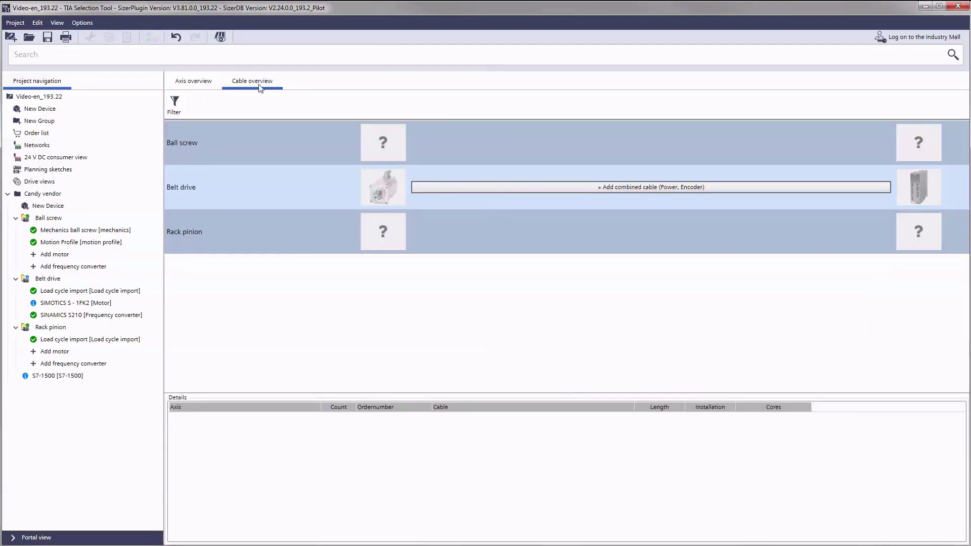
click(552, 190)
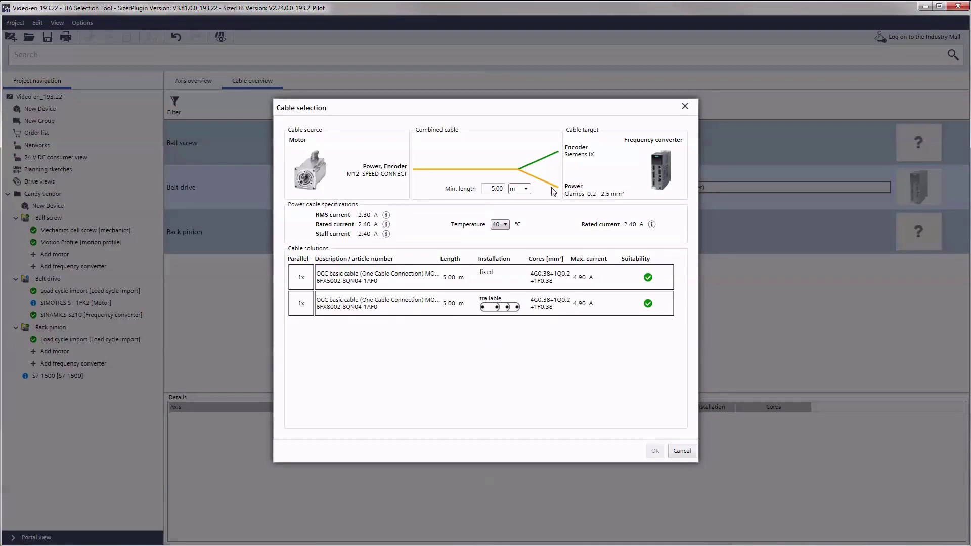
click(527, 274)
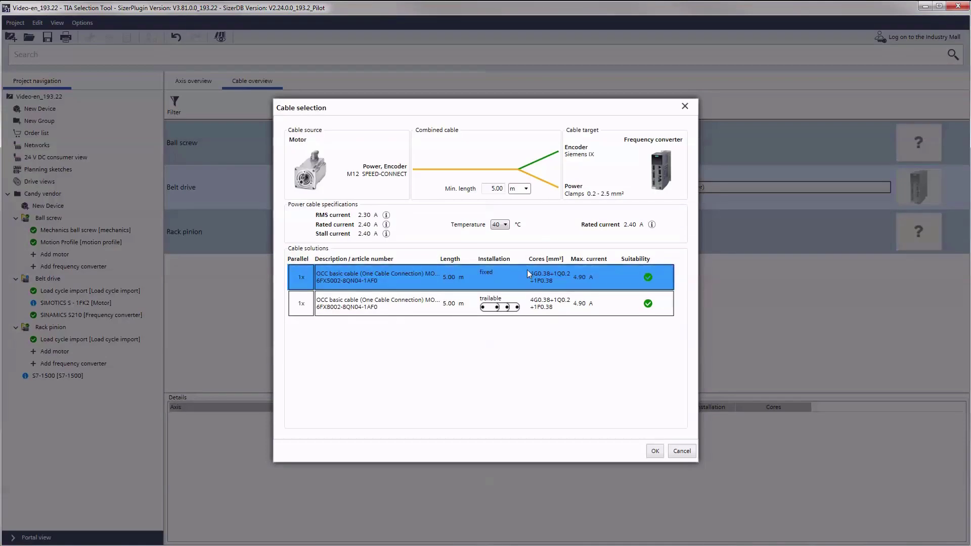
click(526, 305)
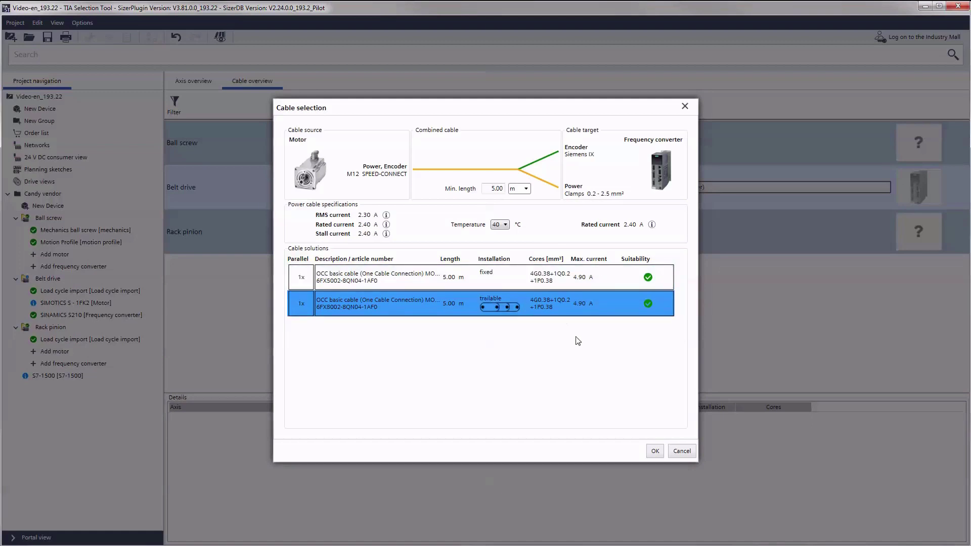
click(655, 452)
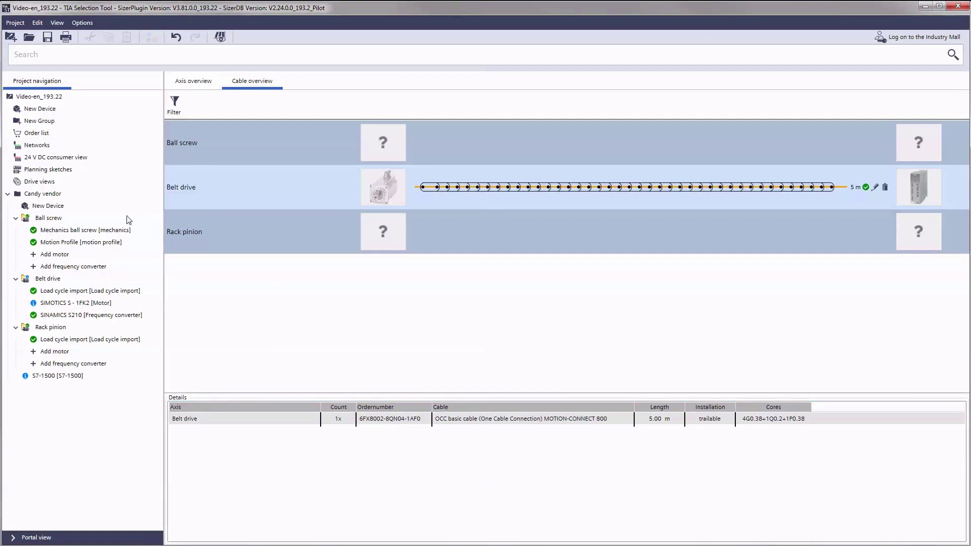
Step: Open the 24 V DC consumer view and check the S210's 750 mA consumption
double_click(62, 160)
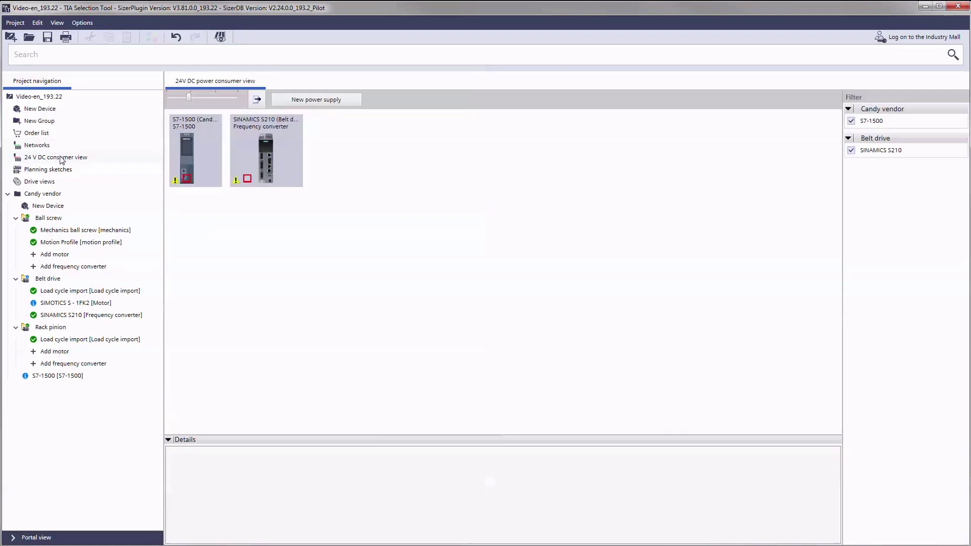
click(261, 150)
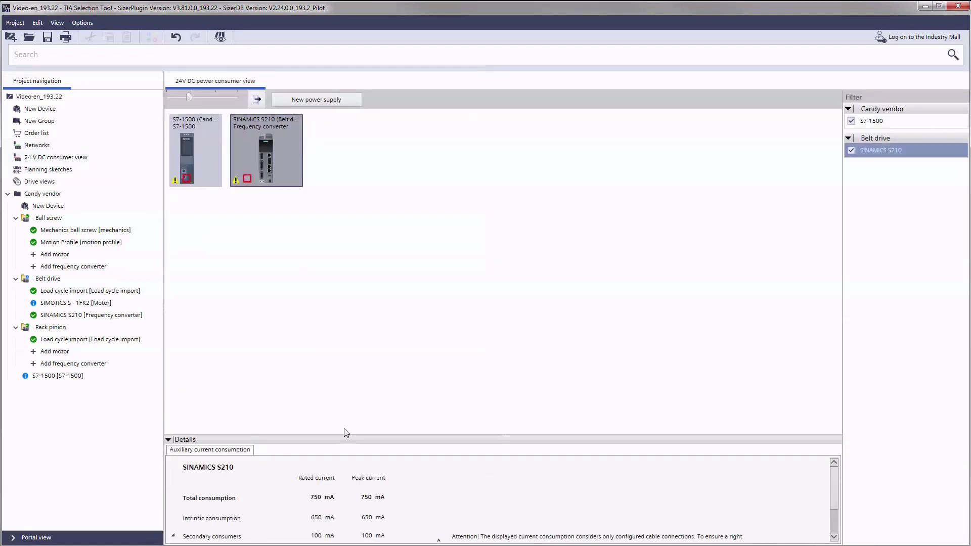
drag(344, 436, 349, 355)
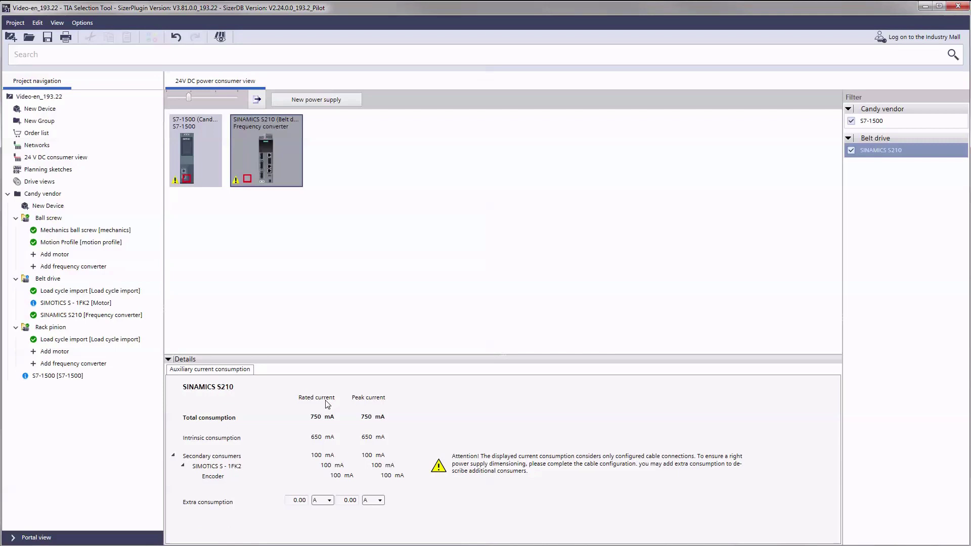
Step: Add a power supply connected to all consumers on 24 V DC_1 and start editing it
click(332, 102)
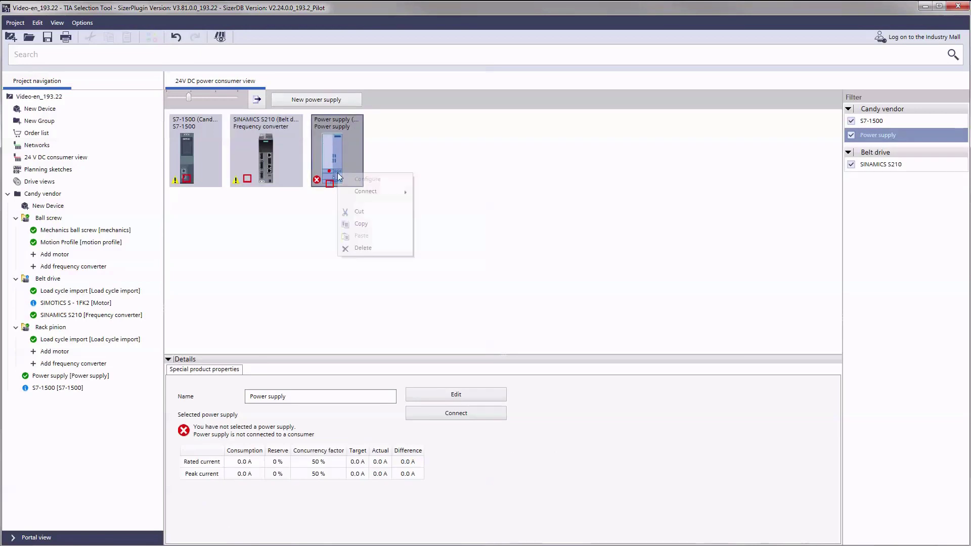
mouse_move(365, 191)
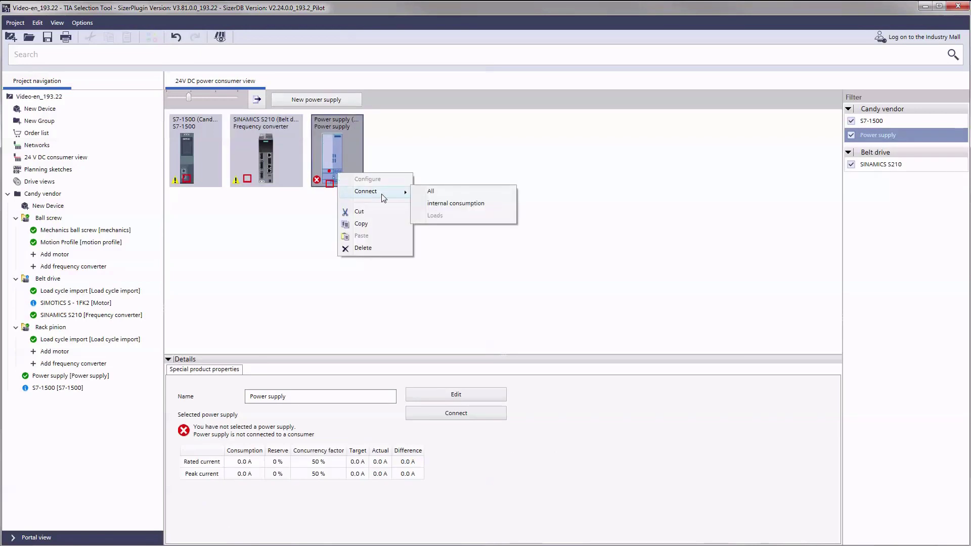
click(438, 193)
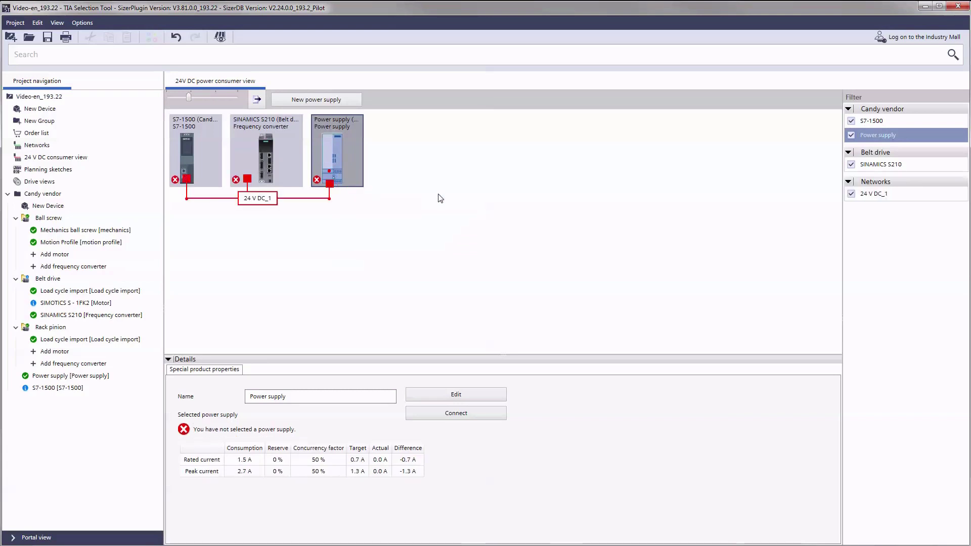
click(455, 397)
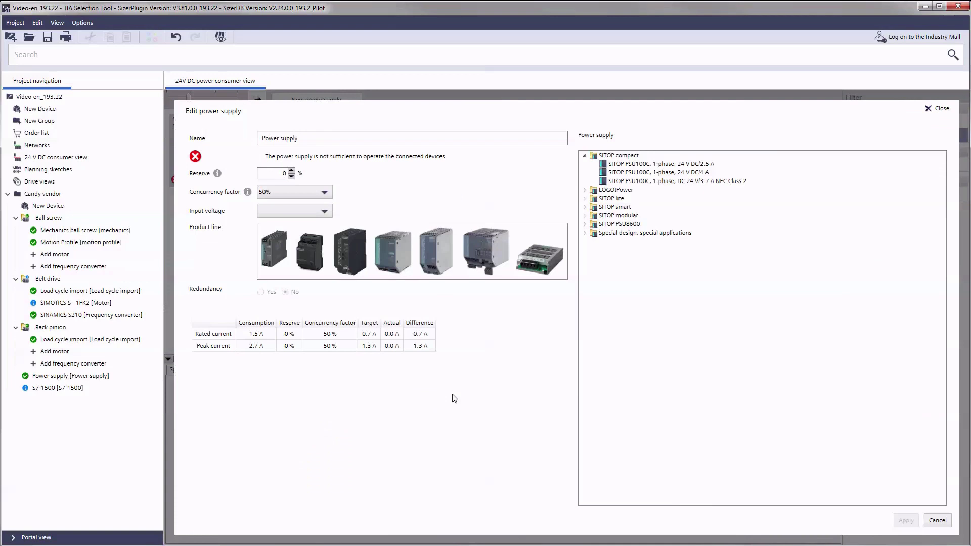
Step: Set 100% concurrency and 20% reserve, then apply a SITOP PSU100S 24 V DC/5 A supply
click(326, 196)
click(296, 286)
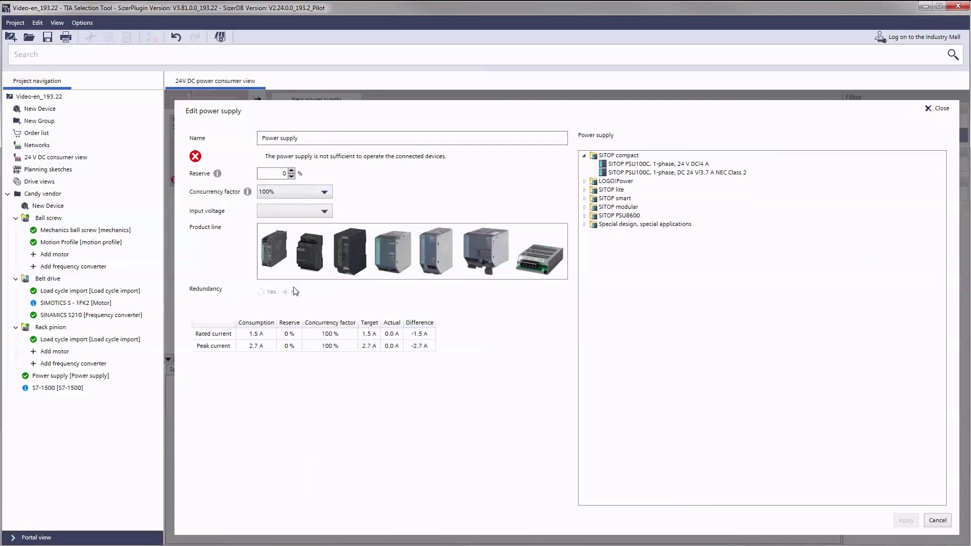
click(291, 172)
click(293, 171)
click(585, 199)
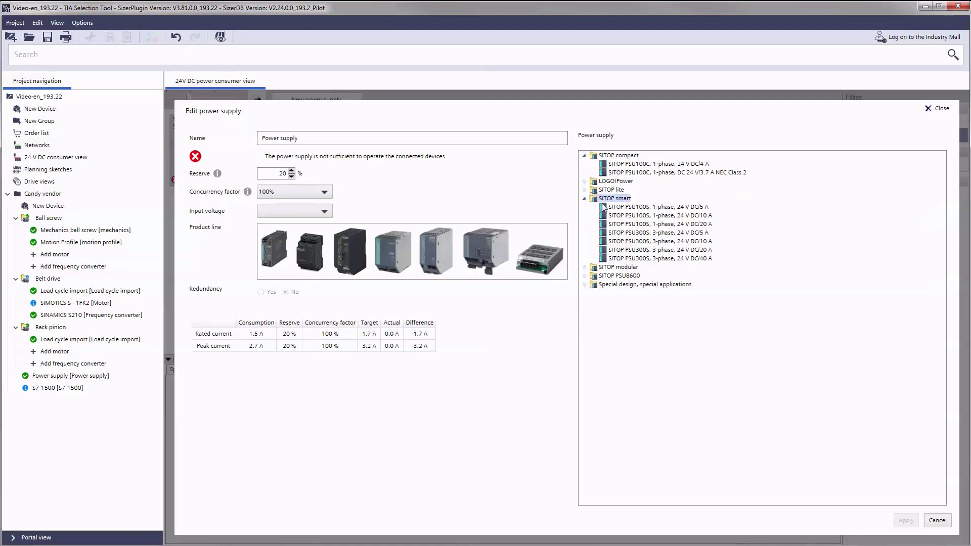
click(631, 207)
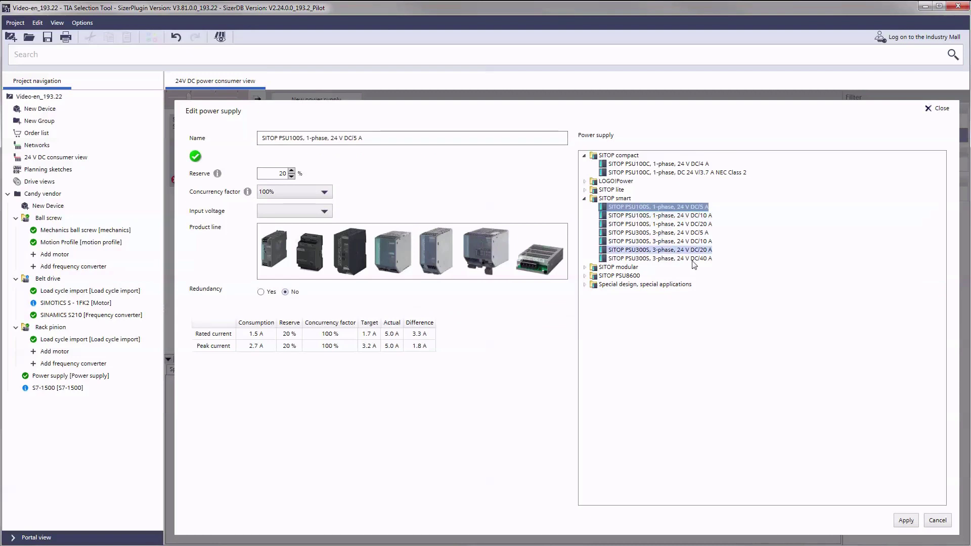
click(906, 525)
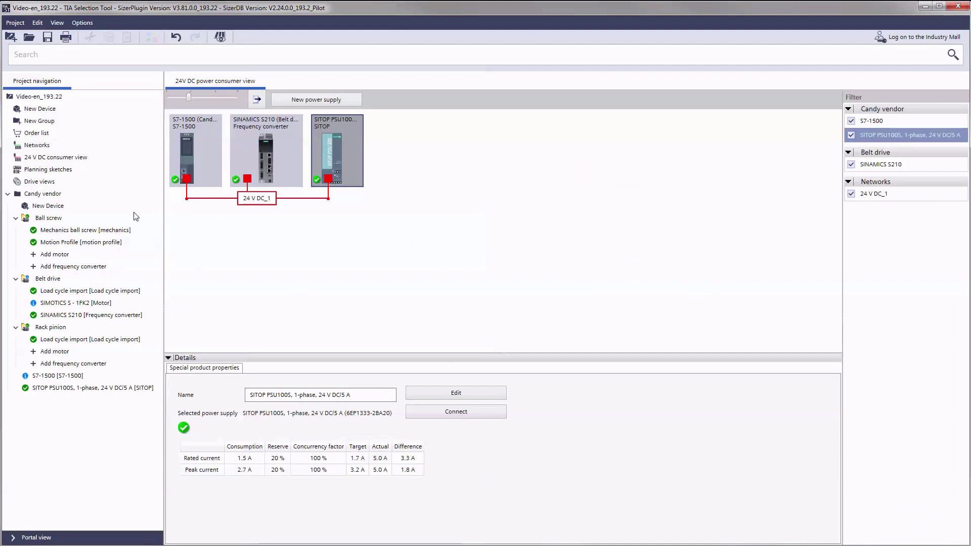
click(60, 182)
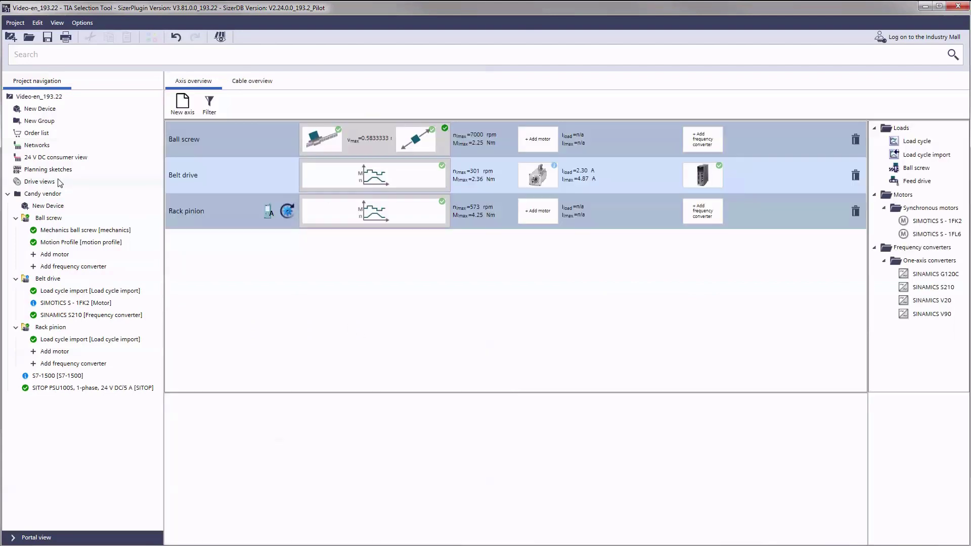
Step: Create PDF-format documentation for the Belt drive project with every Contents section, including device properties
click(195, 183)
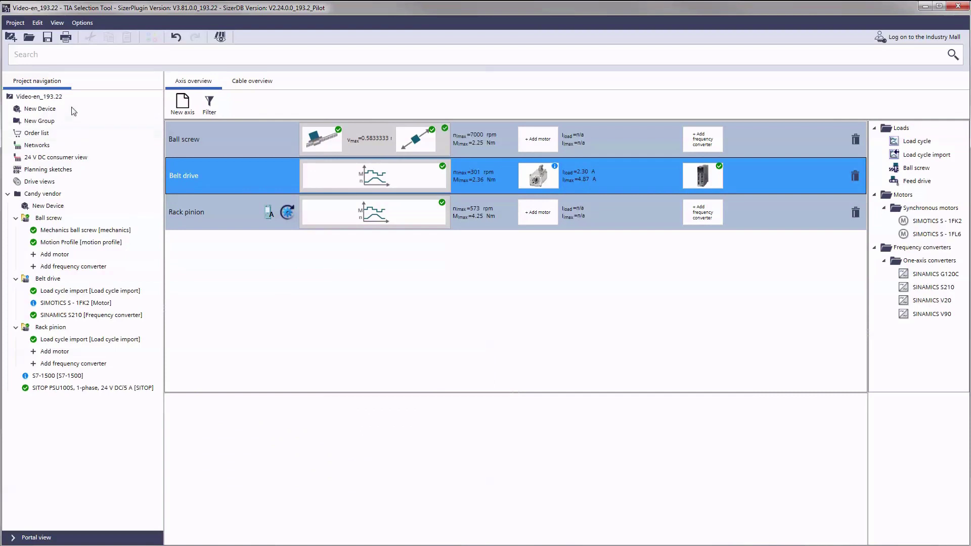
click(16, 23)
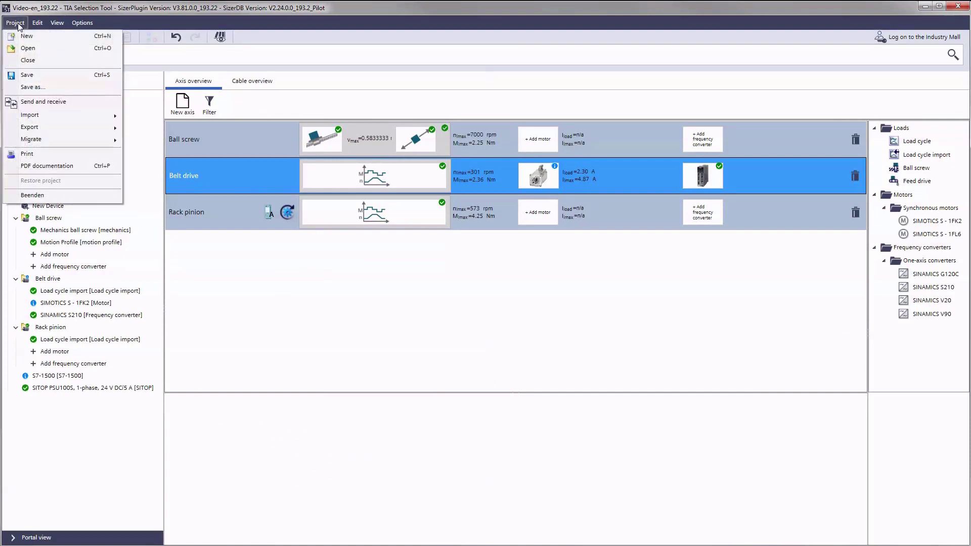
click(59, 166)
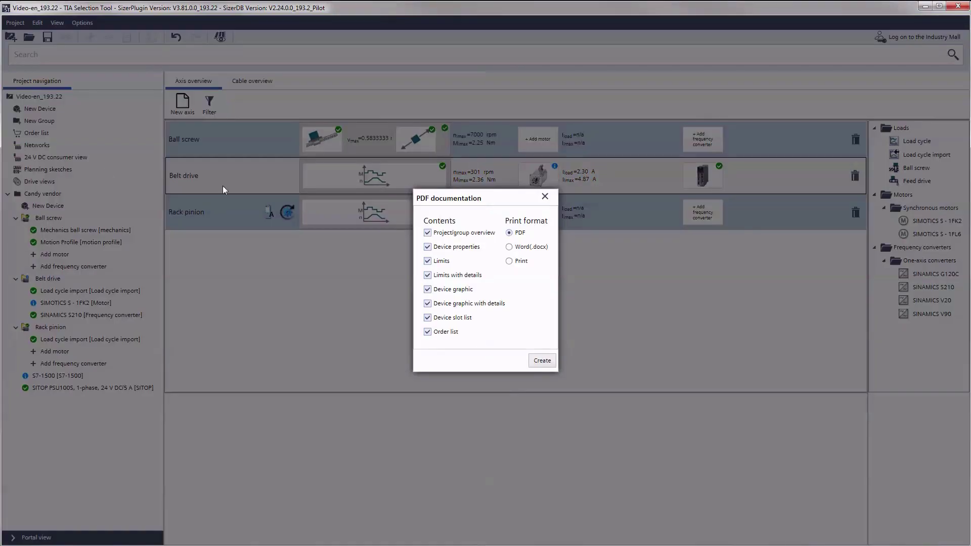
click(428, 246)
click(431, 277)
click(509, 247)
click(542, 361)
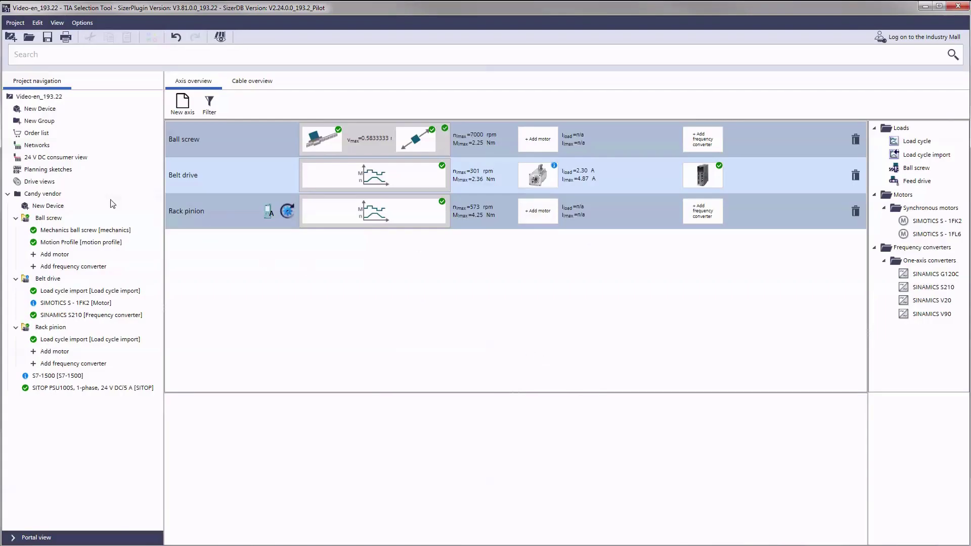
Step: Show the order list and log on to the Industry Mall so unit and total prices appear
click(51, 137)
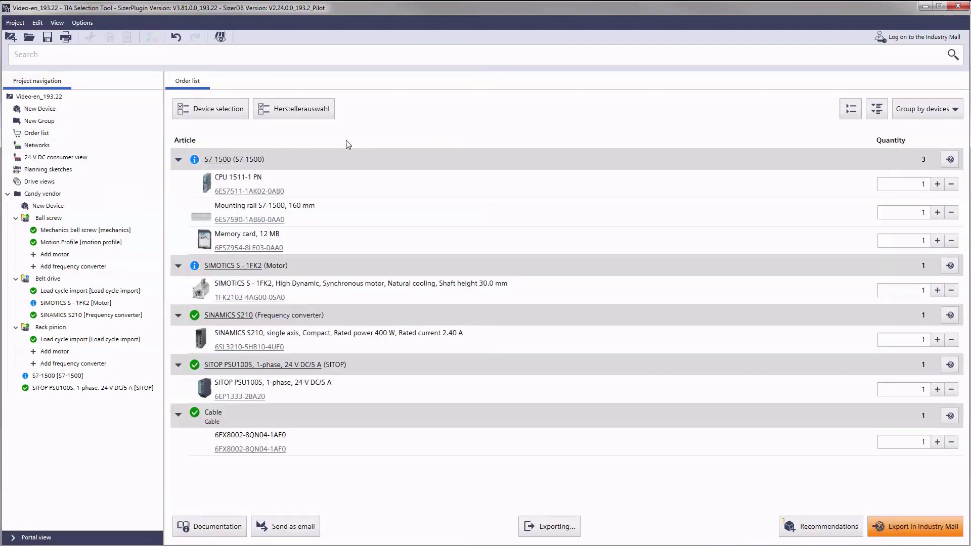
click(905, 42)
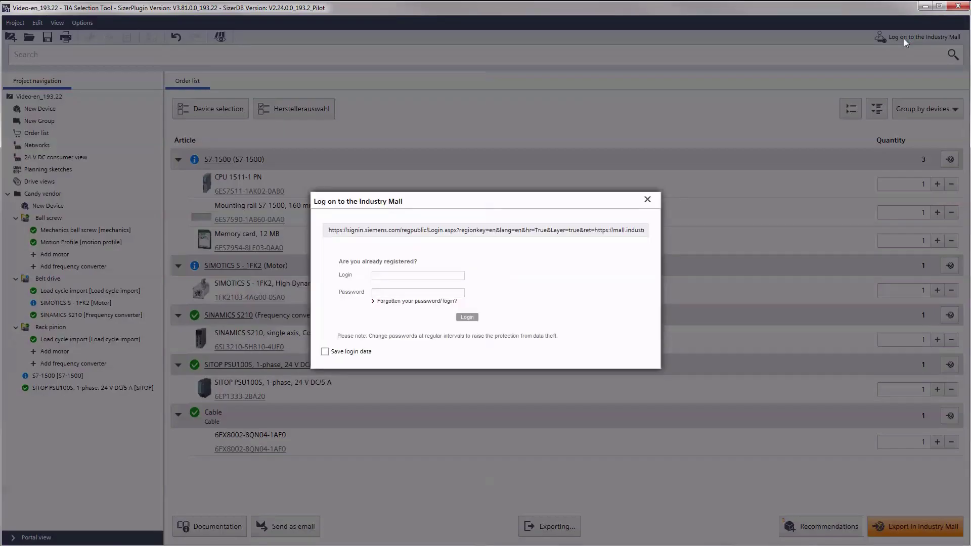
click(411, 275)
text(login_name)
text(**********)
click(465, 318)
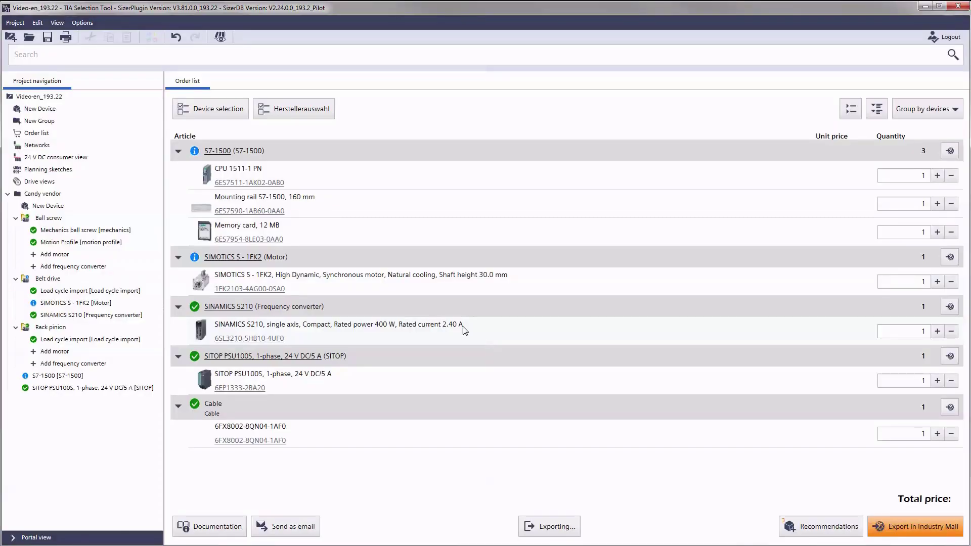